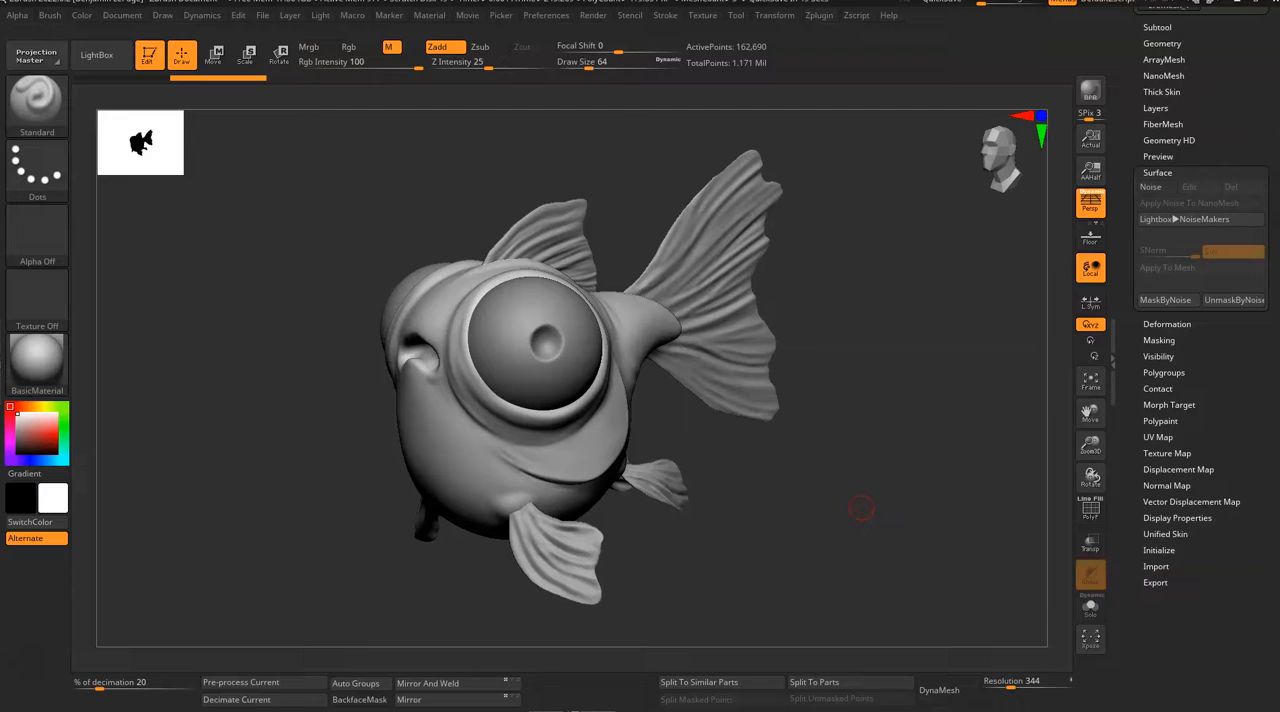
Step: Set the Standard brush to the DragRect stroke and import Fish_Scales_Alpha.png as its alpha
{"action": "left_click_drag", "start_coordinate": [874, 347], "coordinate": [835, 330]}
{"action": "left_click_drag", "start_coordinate": [891, 291], "coordinate": [875, 340]}
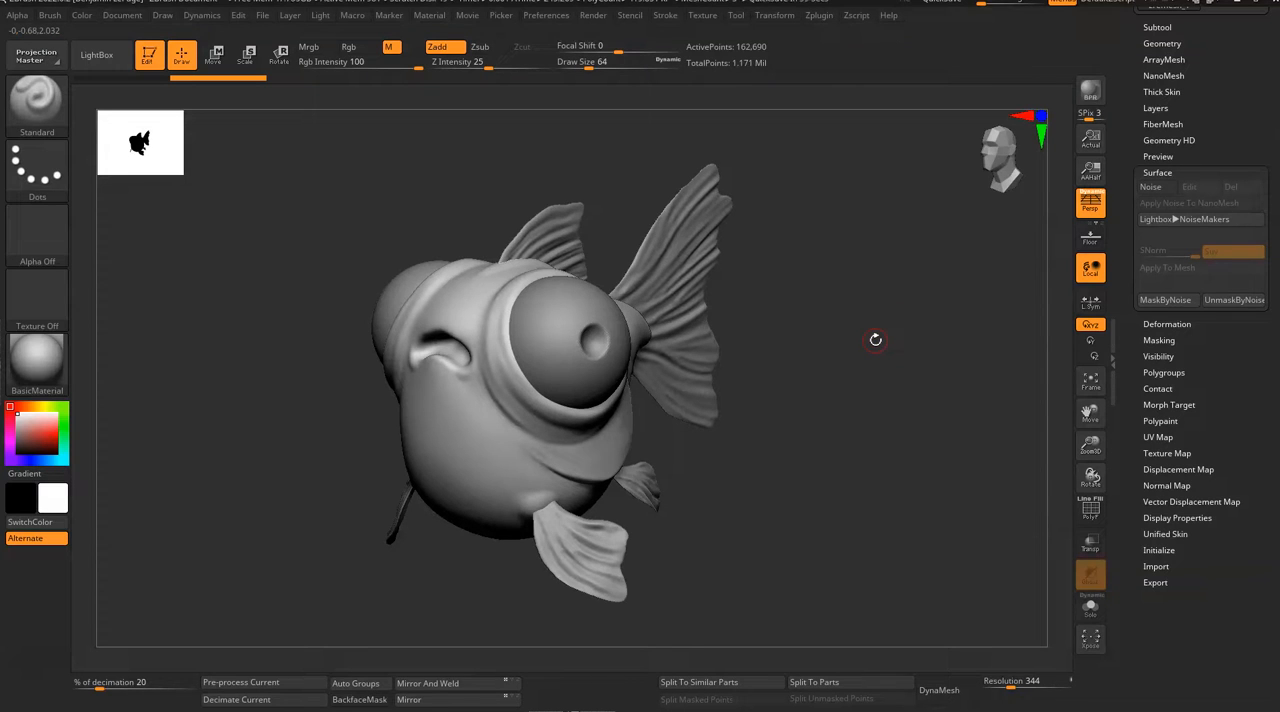
{"action": "left_click_drag", "start_coordinate": [882, 332], "coordinate": [846, 332]}
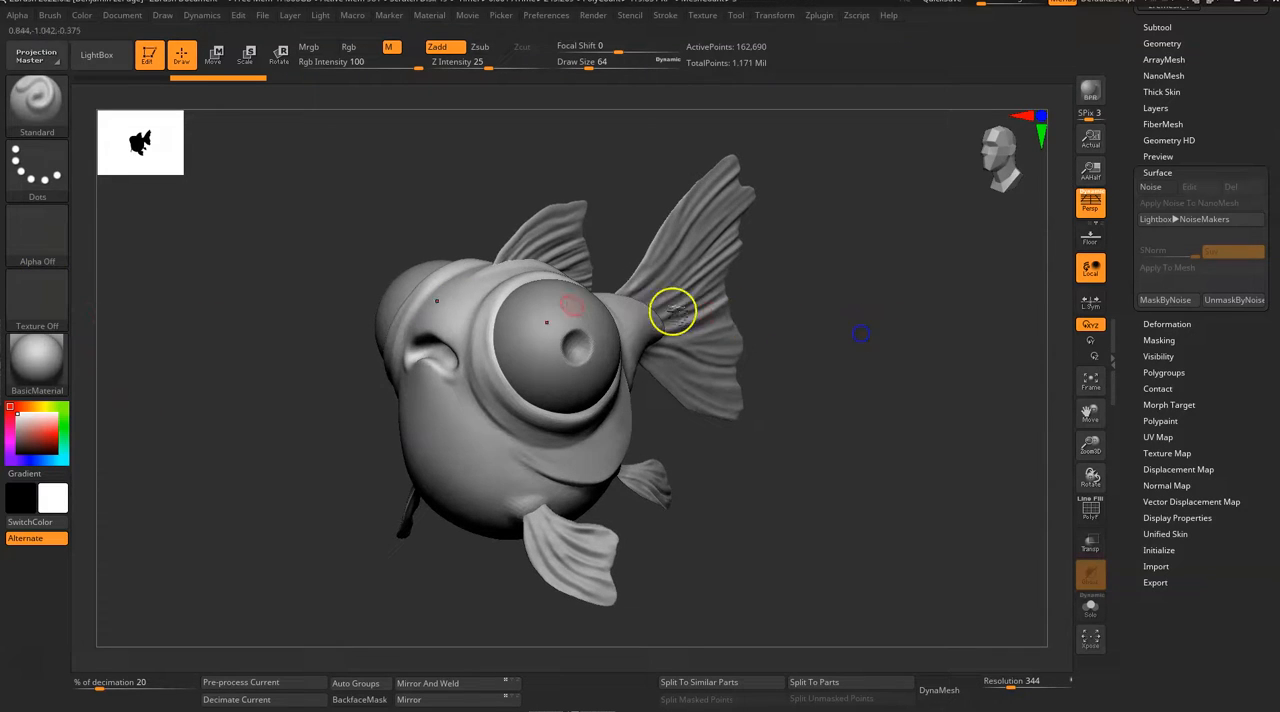
{"action": "left_click", "coordinate": [48, 176]}
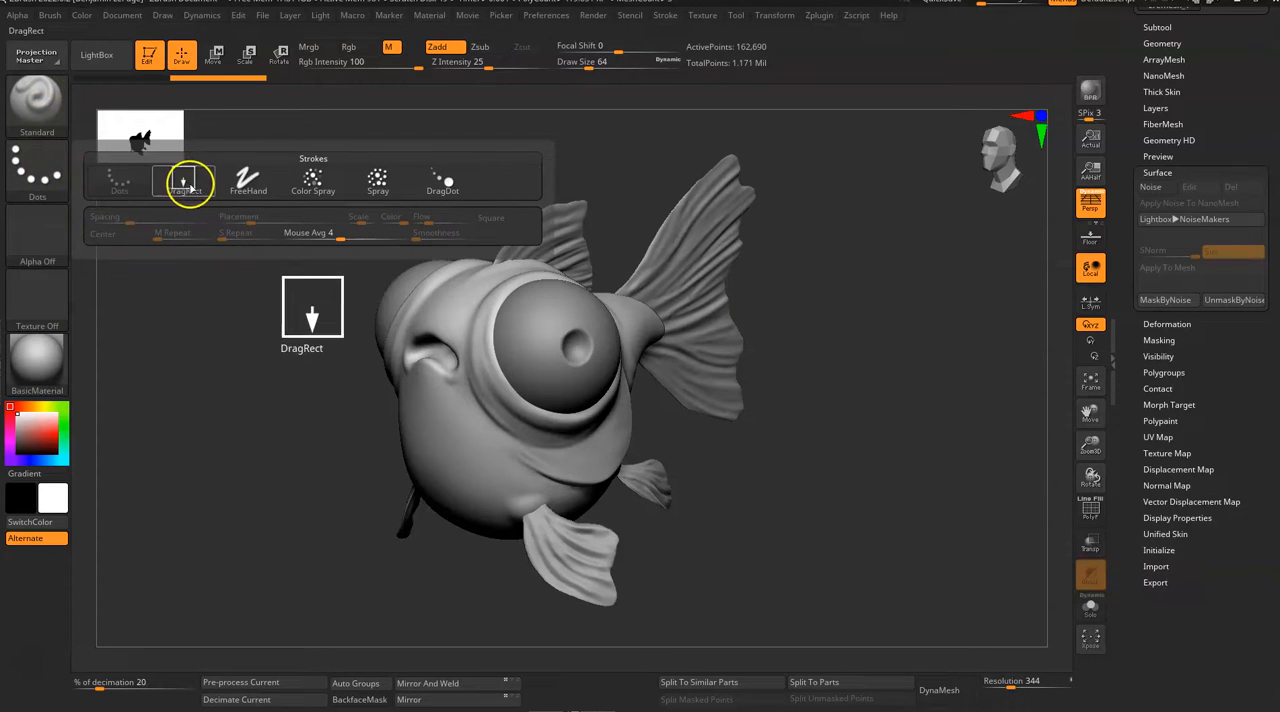
{"action": "left_click", "coordinate": [192, 186]}
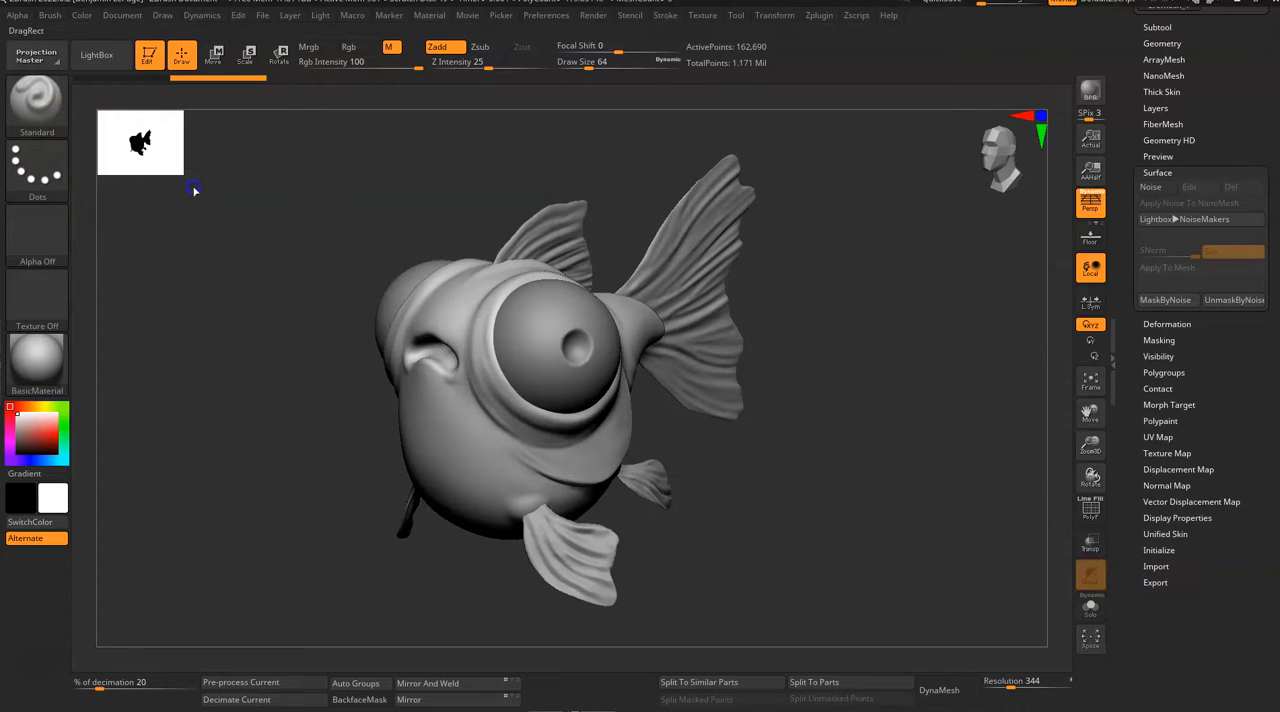
{"action": "left_click", "coordinate": [40, 240]}
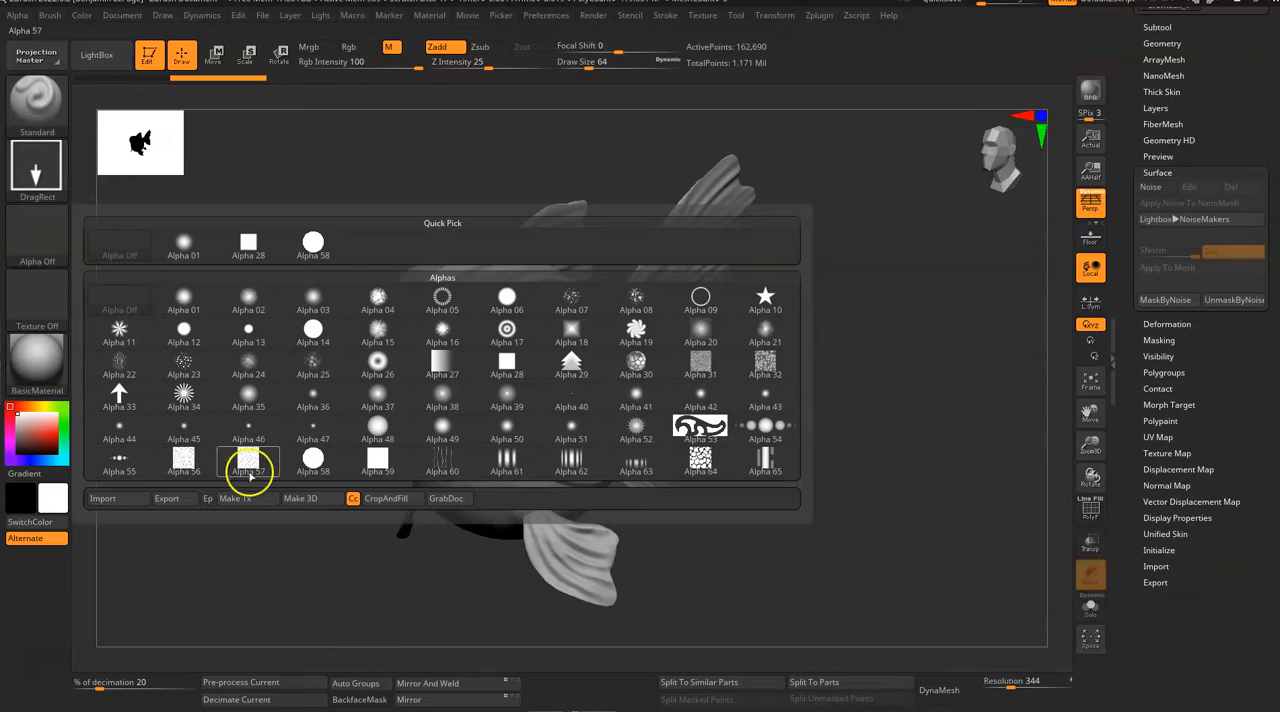
{"action": "left_click", "coordinate": [105, 498]}
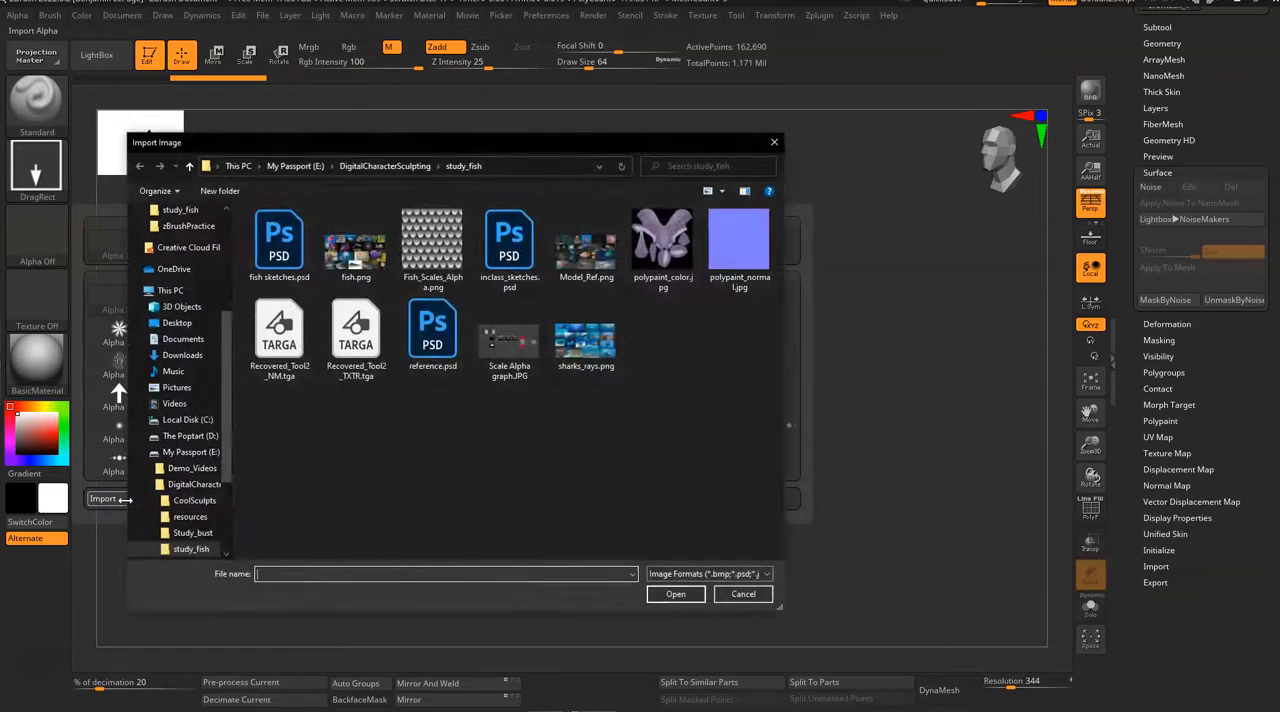
{"action": "left_click", "coordinate": [443, 252]}
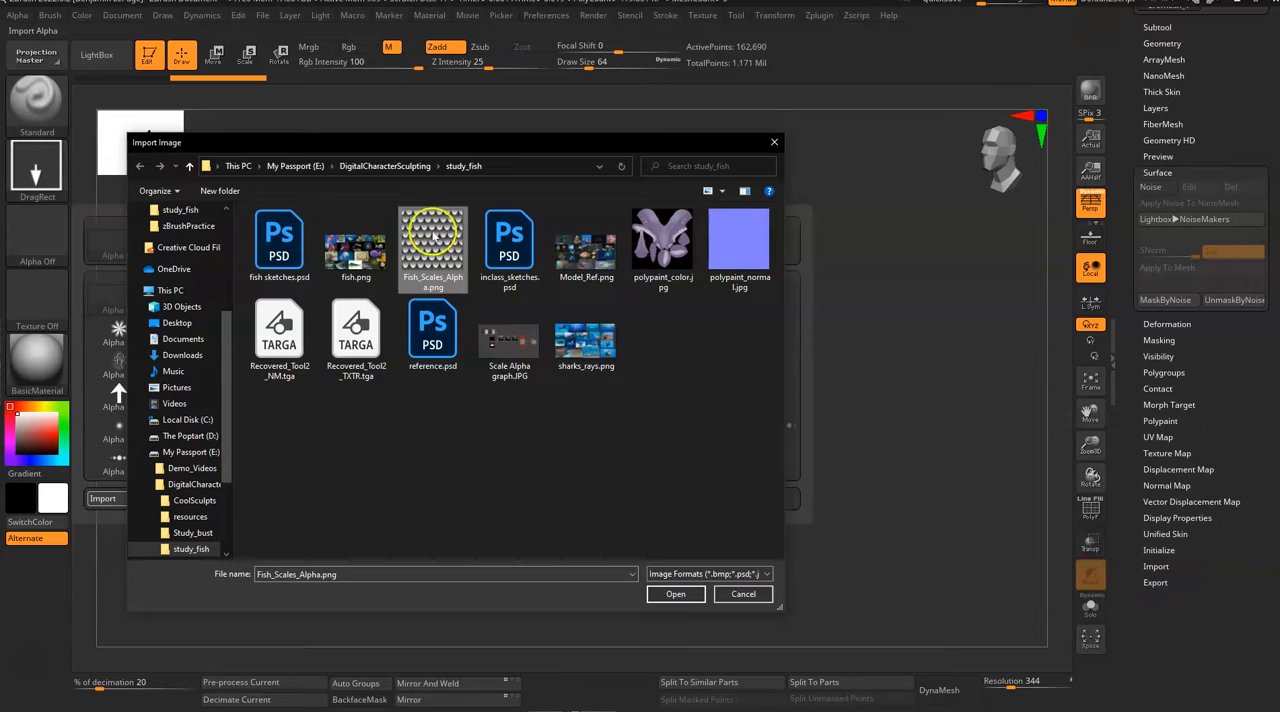
{"action": "left_click", "coordinate": [676, 594]}
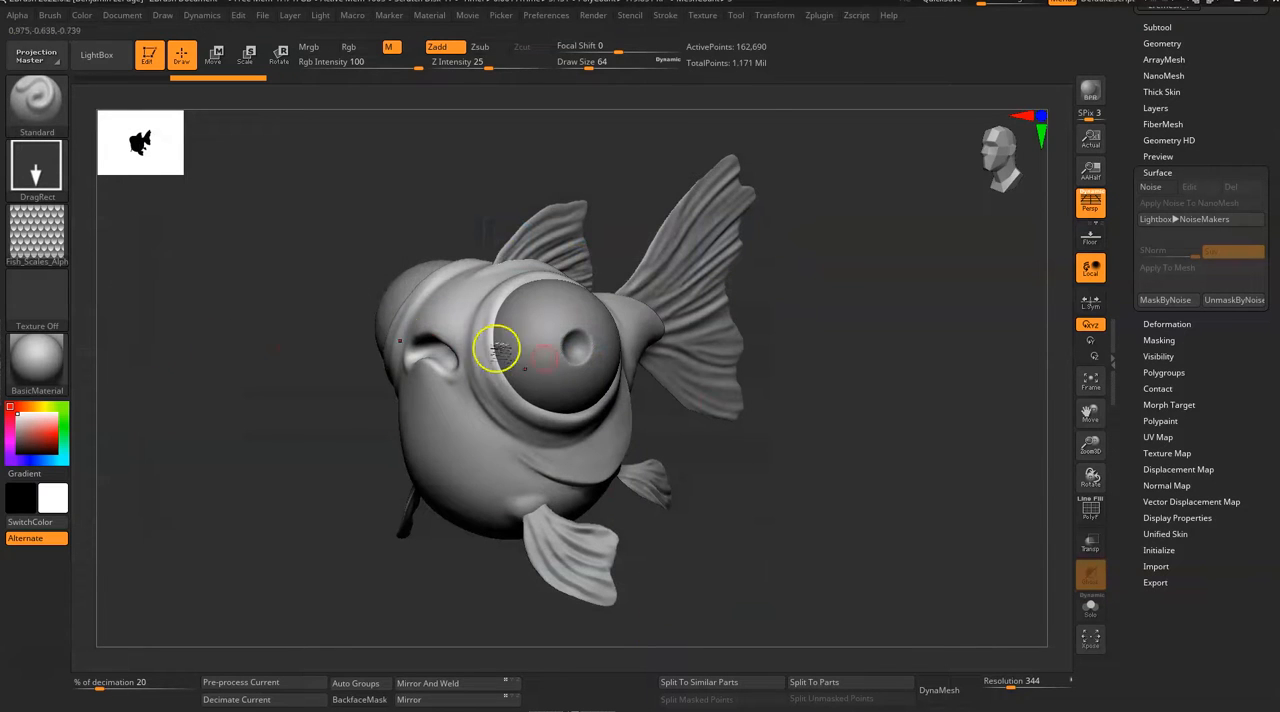
Step: Stamp the scales alpha on the fish's upper flank near the tail base, undoing the first placement and stamping again
{"action": "left_click_drag", "start_coordinate": [856, 459], "coordinate": [878, 548]}
{"action": "left_click_drag", "start_coordinate": [791, 351], "coordinate": [800, 472]}
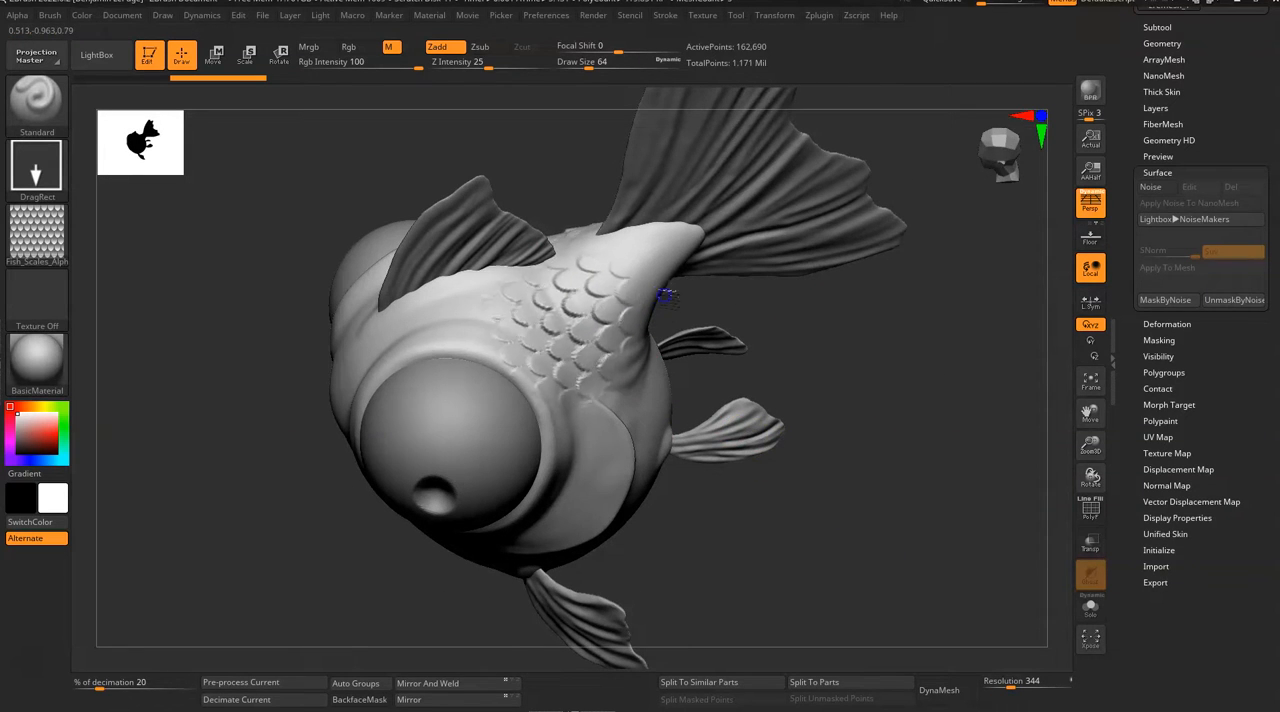
{"action": "left_click_drag", "start_coordinate": [672, 285], "coordinate": [674, 275]}
{"action": "left_click_drag", "start_coordinate": [843, 423], "coordinate": [873, 418]}
{"action": "key", "text": "ctrl+z"}
{"action": "left_click_drag", "start_coordinate": [603, 294], "coordinate": [521, 344]}
{"action": "left_click_drag", "start_coordinate": [812, 360], "coordinate": [848, 405]}
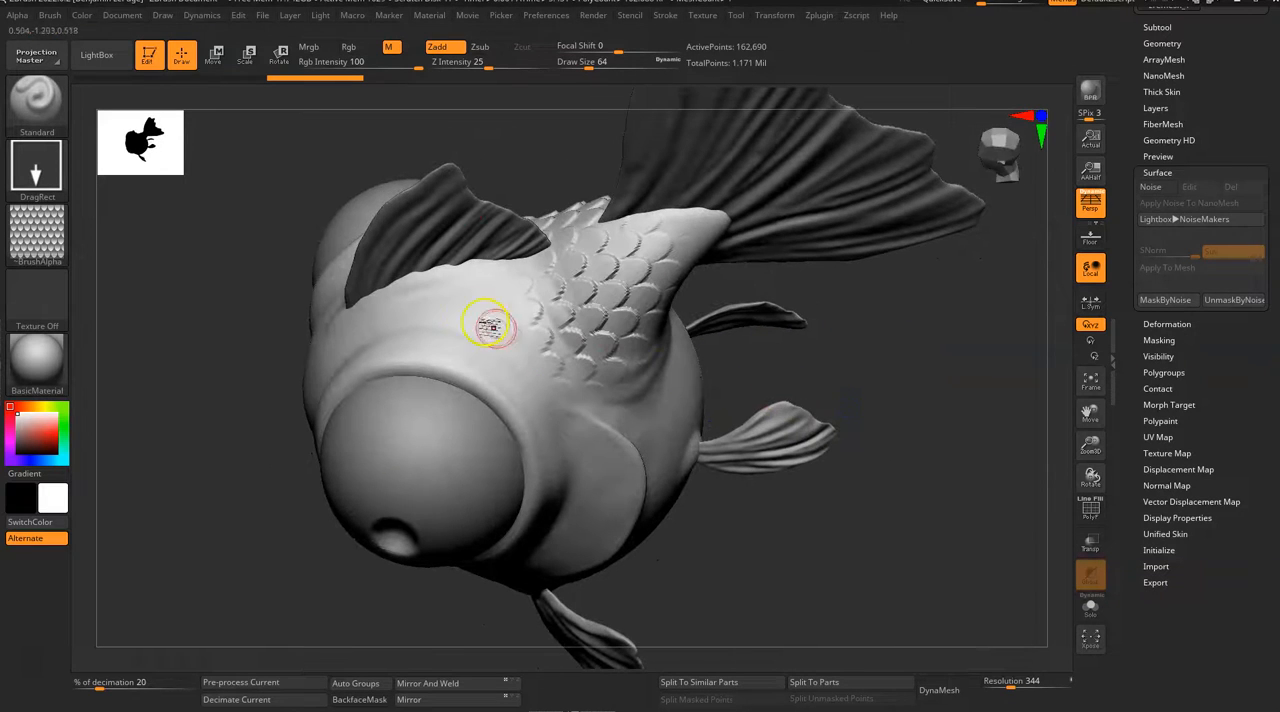
Step: Stamp more scales over the back behind the eye and smooth out the ones along the eye rim
{"action": "mouse_move", "coordinate": [465, 310]}
{"action": "left_mouse_down"}
{"action": "mouse_move", "coordinate": [400, 357]}
{"action": "mouse_move", "coordinate": [358, 350]}
{"action": "left_mouse_up"}
{"action": "mouse_move", "coordinate": [937, 326]}
{"action": "left_mouse_down"}
{"action": "mouse_move", "coordinate": [966, 364]}
{"action": "mouse_move", "coordinate": [919, 361]}
{"action": "mouse_move", "coordinate": [900, 437]}
{"action": "mouse_move", "coordinate": [914, 409]}
{"action": "mouse_move", "coordinate": [797, 417]}
{"action": "mouse_move", "coordinate": [788, 392]}
{"action": "left_mouse_up"}
{"action": "left_click_drag", "start_coordinate": [583, 266], "coordinate": [552, 308]}
{"action": "left_click_drag", "start_coordinate": [312, 348], "coordinate": [311, 351], "text": "shift"}
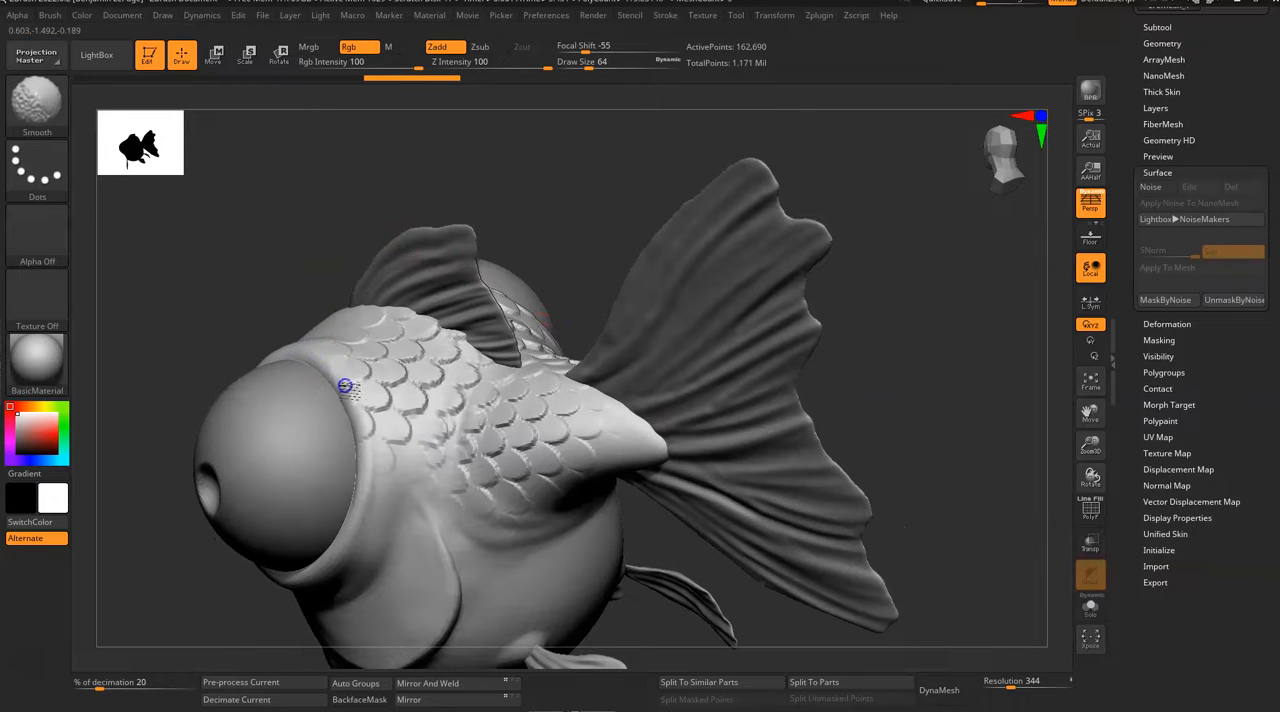
{"action": "left_click_drag", "start_coordinate": [362, 437], "coordinate": [371, 466], "text": "shift"}
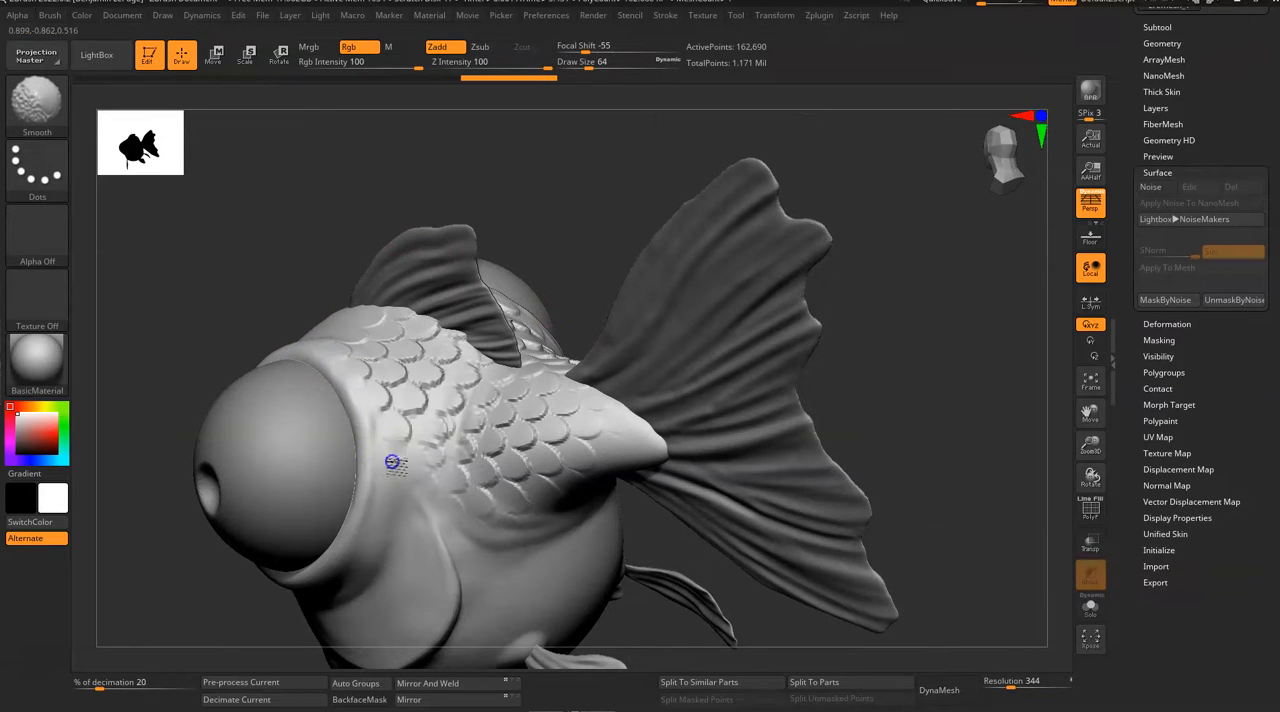
{"action": "left_click_drag", "start_coordinate": [380, 407], "coordinate": [385, 402], "text": "shift"}
Step: Subdivide the fish body once to give the stamped scales a finer mesh
{"action": "left_click_drag", "start_coordinate": [586, 100], "coordinate": [604, 174]}
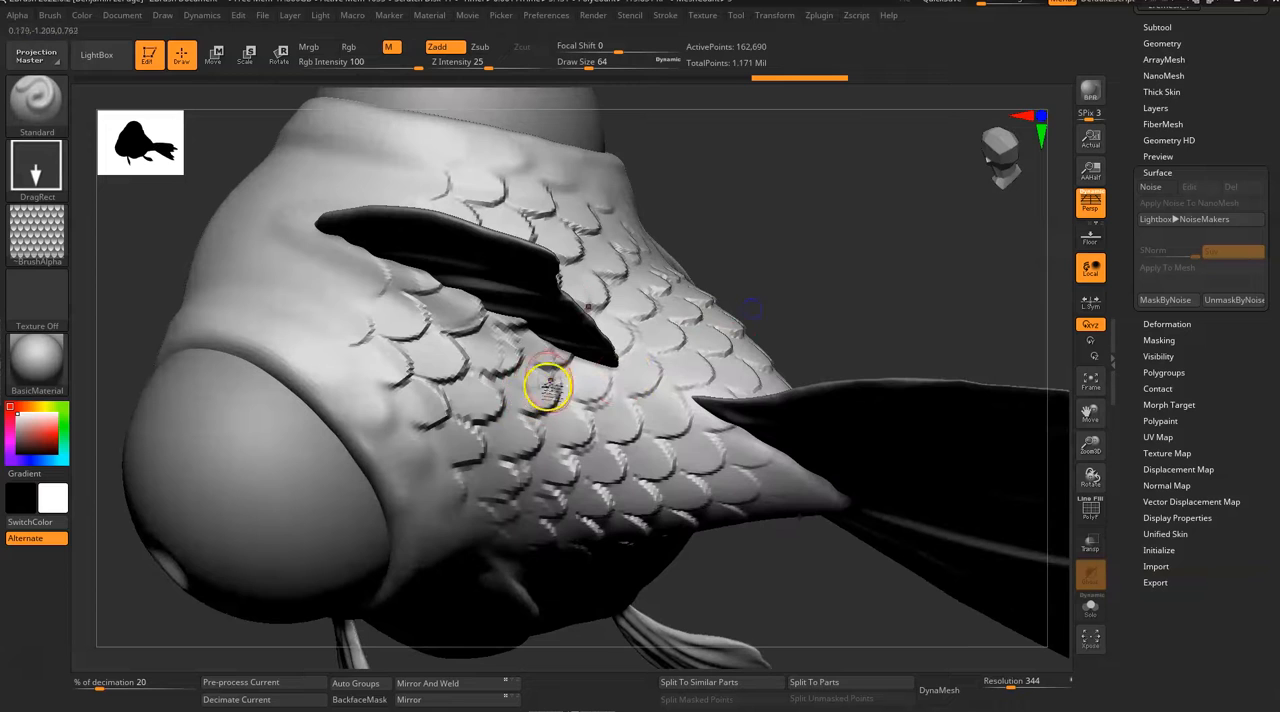
{"action": "left_click_drag", "start_coordinate": [866, 266], "coordinate": [846, 272]}
{"action": "key", "text": "ctrl"}
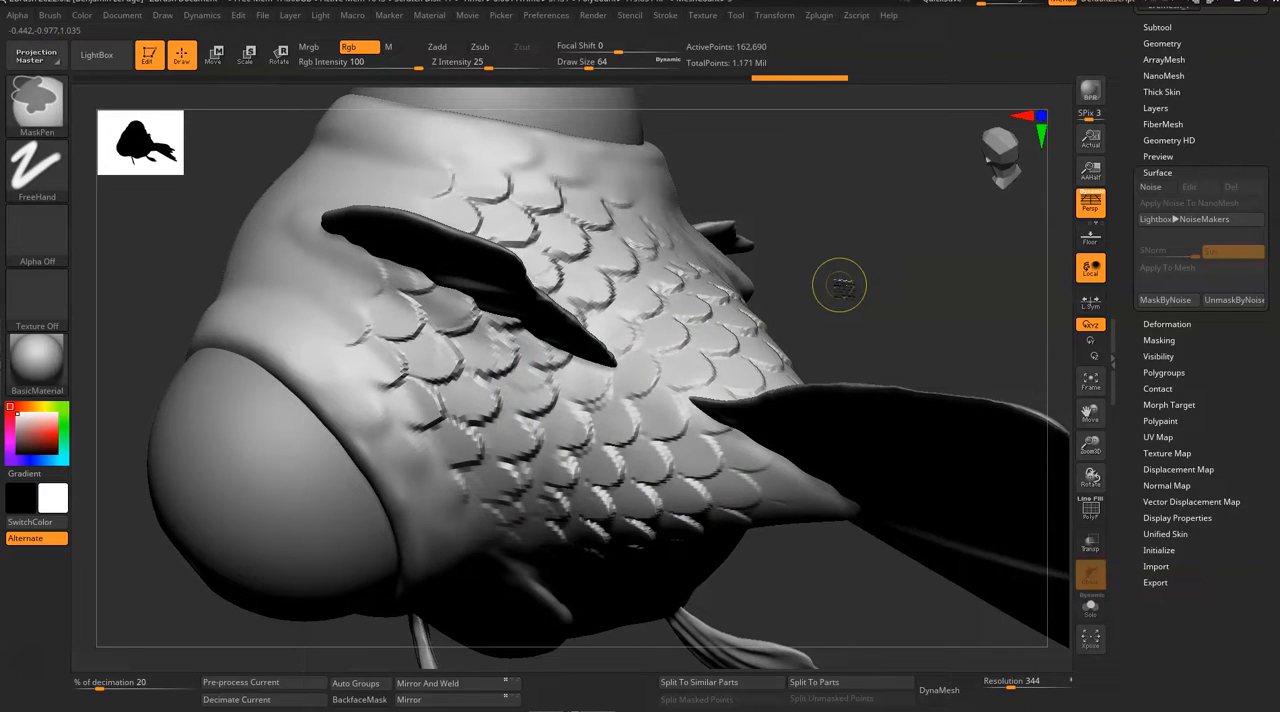
{"action": "left_click_drag", "start_coordinate": [857, 277], "coordinate": [714, 314]}
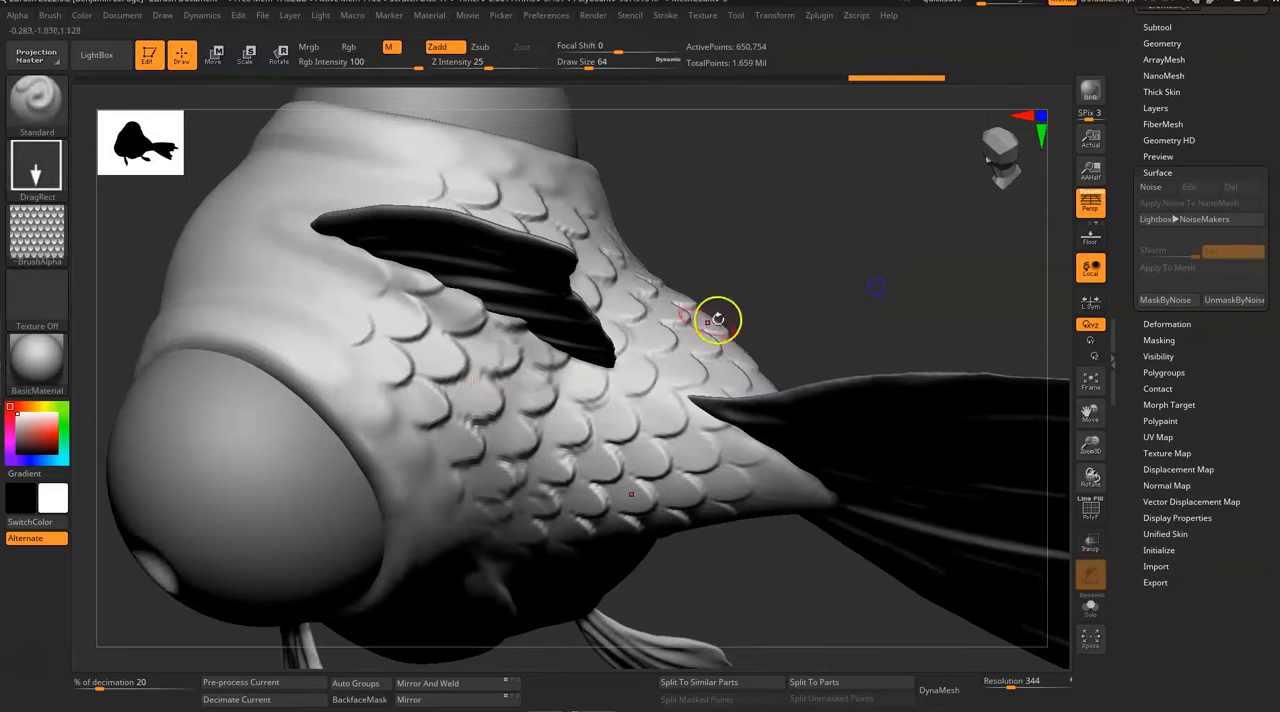
Step: Stamp a patch of smaller scales on top of the head in front of the dorsal fin
{"action": "key", "text": "shift"}
{"action": "mouse_move", "coordinate": [263, 260]}
{"action": "left_mouse_down"}
{"action": "mouse_move", "coordinate": [289, 291]}
{"action": "mouse_move", "coordinate": [335, 295]}
{"action": "mouse_move", "coordinate": [144, 166]}
{"action": "mouse_move", "coordinate": [106, 204]}
{"action": "mouse_move", "coordinate": [118, 229]}
{"action": "mouse_move", "coordinate": [126, 211]}
{"action": "left_mouse_up"}
{"action": "left_click_drag", "start_coordinate": [917, 290], "coordinate": [823, 243]}
{"action": "mouse_move", "coordinate": [315, 358]}
{"action": "left_mouse_down"}
{"action": "mouse_move", "coordinate": [345, 272]}
{"action": "mouse_move", "coordinate": [285, 238]}
{"action": "left_mouse_up"}
{"action": "left_click_drag", "start_coordinate": [736, 255], "coordinate": [782, 222]}
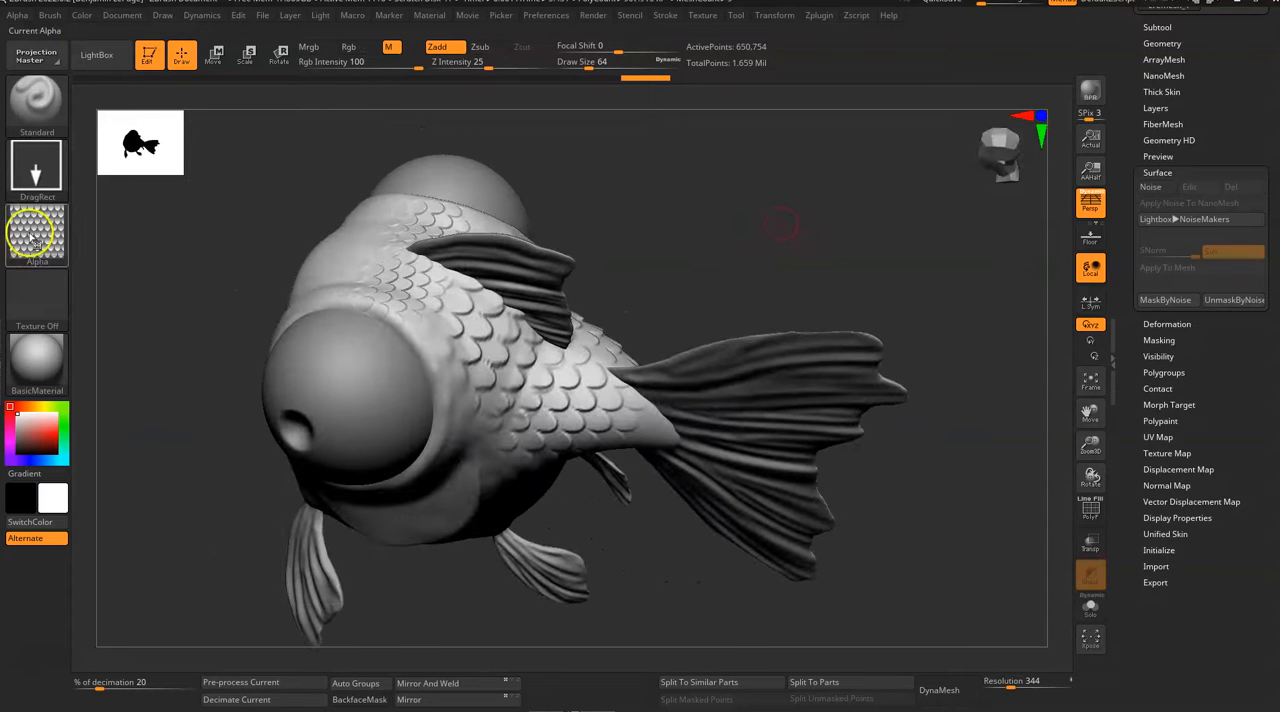
Step: Check the current scales alpha and stamp patches of scales in different sizes on the lower side of the belly
{"action": "mouse_move", "coordinate": [36, 244]}
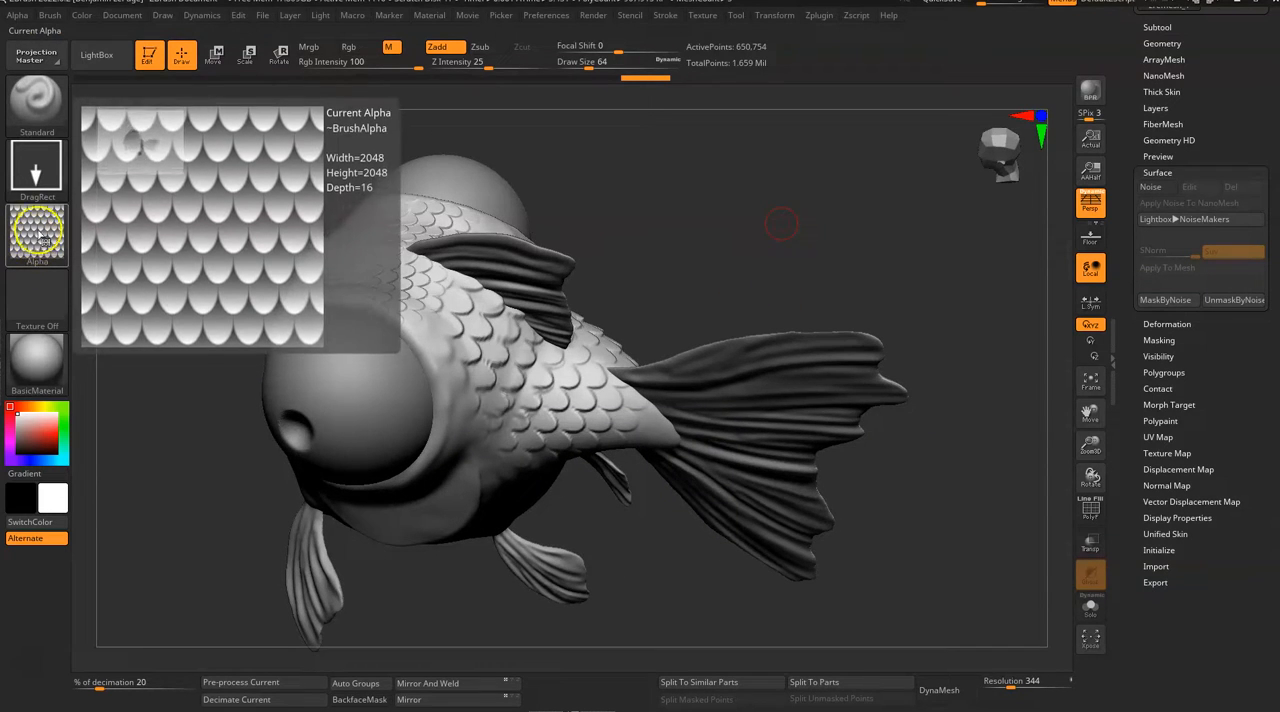
{"action": "left_click_drag", "start_coordinate": [639, 563], "coordinate": [495, 438]}
{"action": "left_click_drag", "start_coordinate": [514, 484], "coordinate": [531, 523]}
{"action": "left_click_drag", "start_coordinate": [404, 529], "coordinate": [441, 485]}
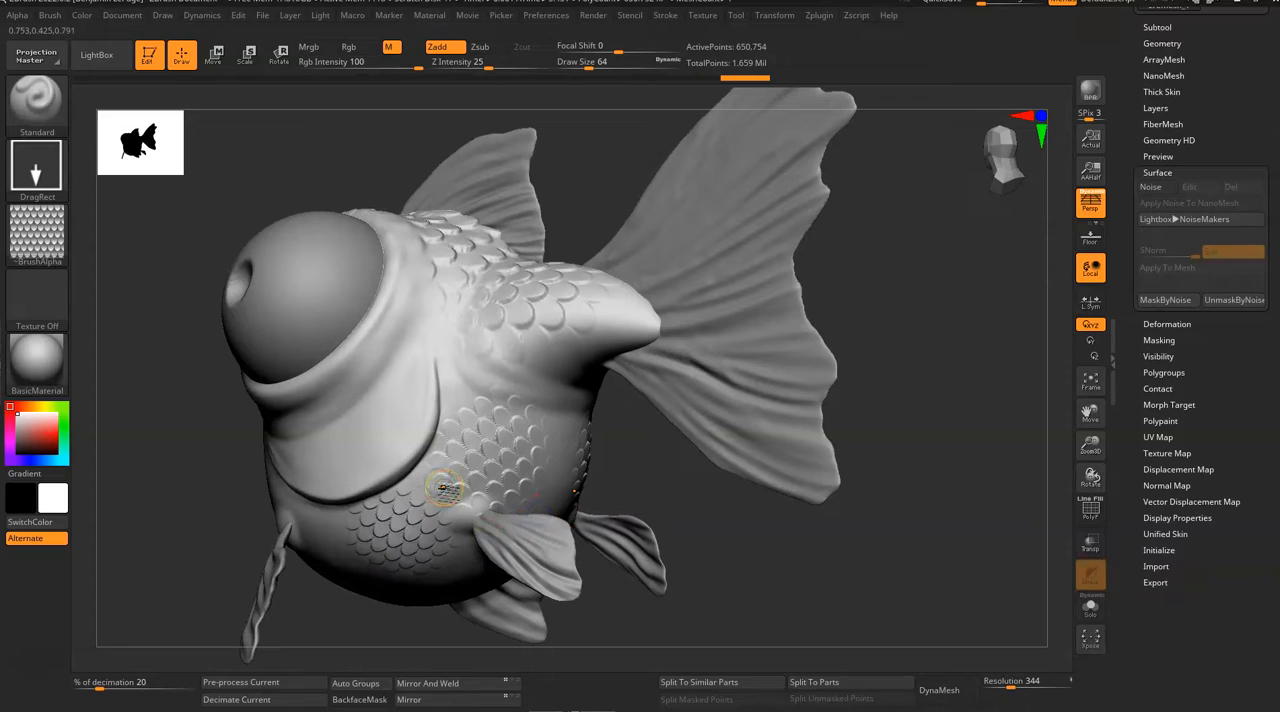
Step: Undo all the stamped scales and the subdivision to restore the smooth fish body
{"action": "key", "text": "ctrl+z"}
{"action": "key", "text": "ctrl+z"}
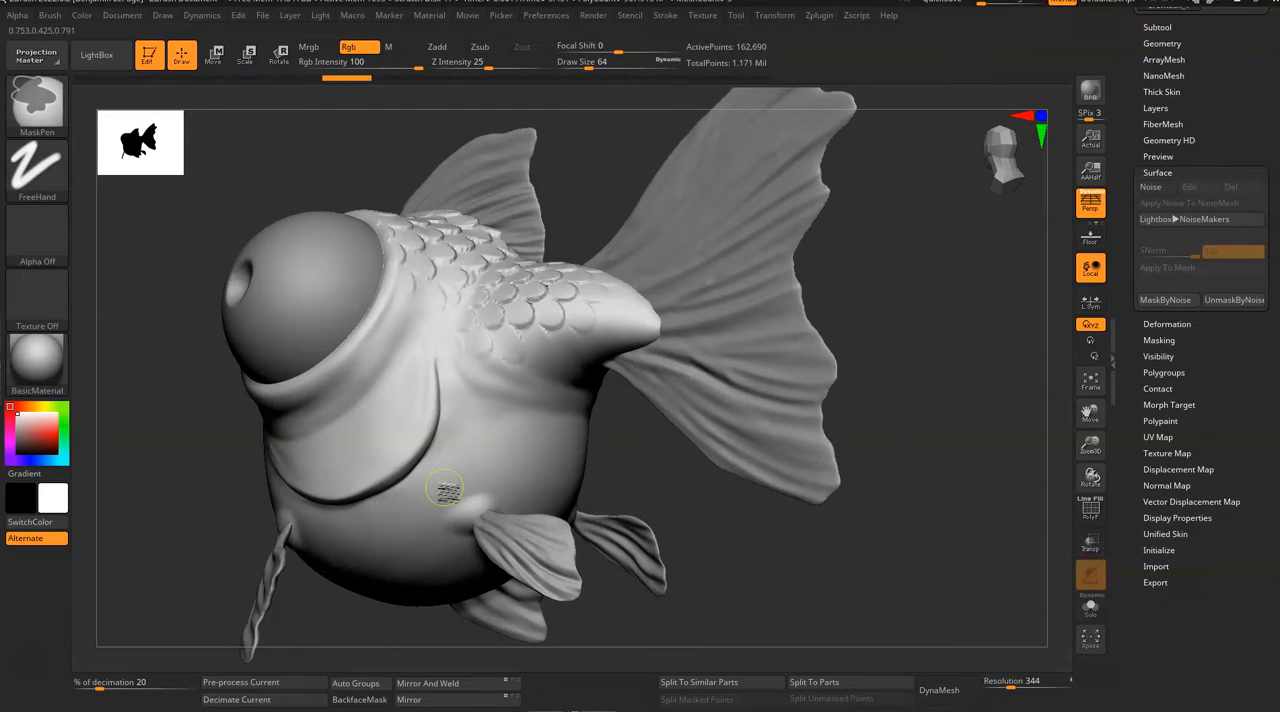
{"action": "key", "text": "ctrl+z"}
{"action": "key", "text": "ctrl+z"}
{"action": "mouse_move", "coordinate": [880, 385]}
{"action": "left_mouse_down"}
{"action": "mouse_move", "coordinate": [945, 426]}
{"action": "mouse_move", "coordinate": [847, 449]}
{"action": "mouse_move", "coordinate": [830, 440]}
{"action": "mouse_move", "coordinate": [847, 377]}
{"action": "mouse_move", "coordinate": [874, 394]}
{"action": "mouse_move", "coordinate": [829, 437]}
{"action": "mouse_move", "coordinate": [864, 410]}
{"action": "mouse_move", "coordinate": [662, 472]}
{"action": "mouse_move", "coordinate": [685, 465]}
{"action": "left_mouse_up"}
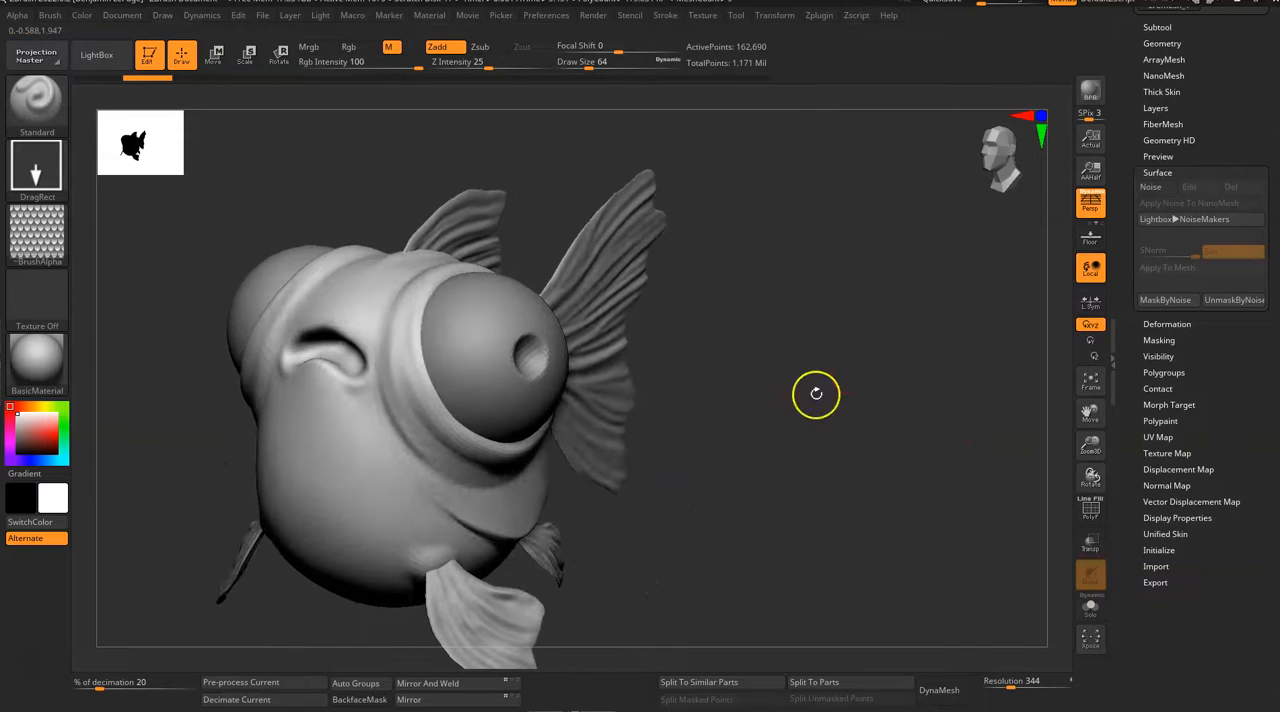
{"action": "left_click_drag", "start_coordinate": [816, 393], "coordinate": [780, 403]}
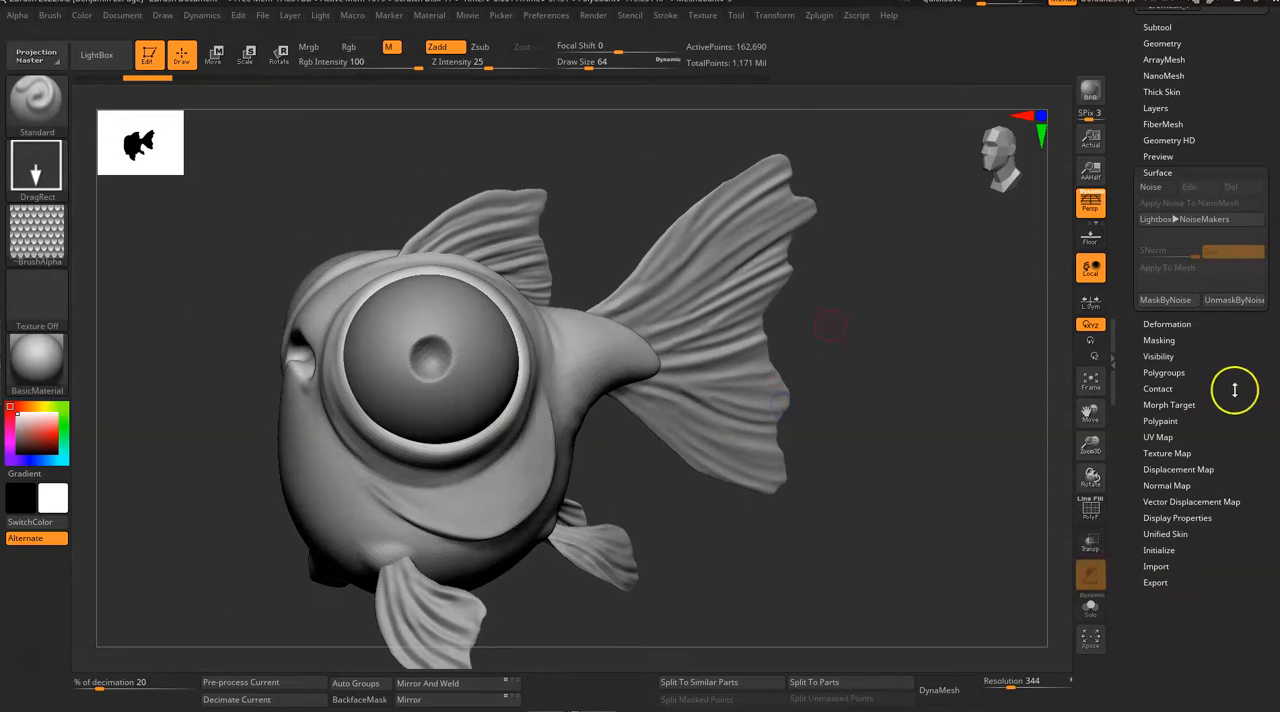
{"action": "scroll", "coordinate": [1222, 430], "scroll_direction": "up", "scroll_amount": 3}
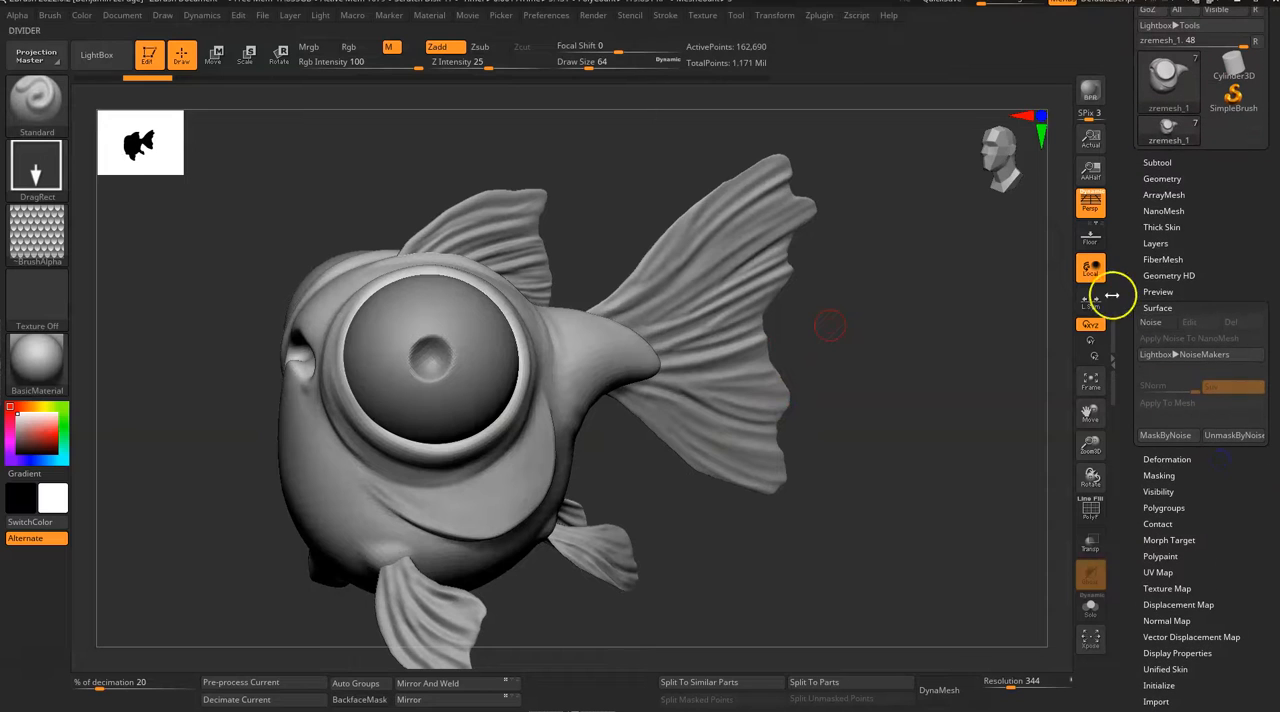
{"action": "scroll", "coordinate": [1181, 284], "scroll_direction": "up", "scroll_amount": 2}
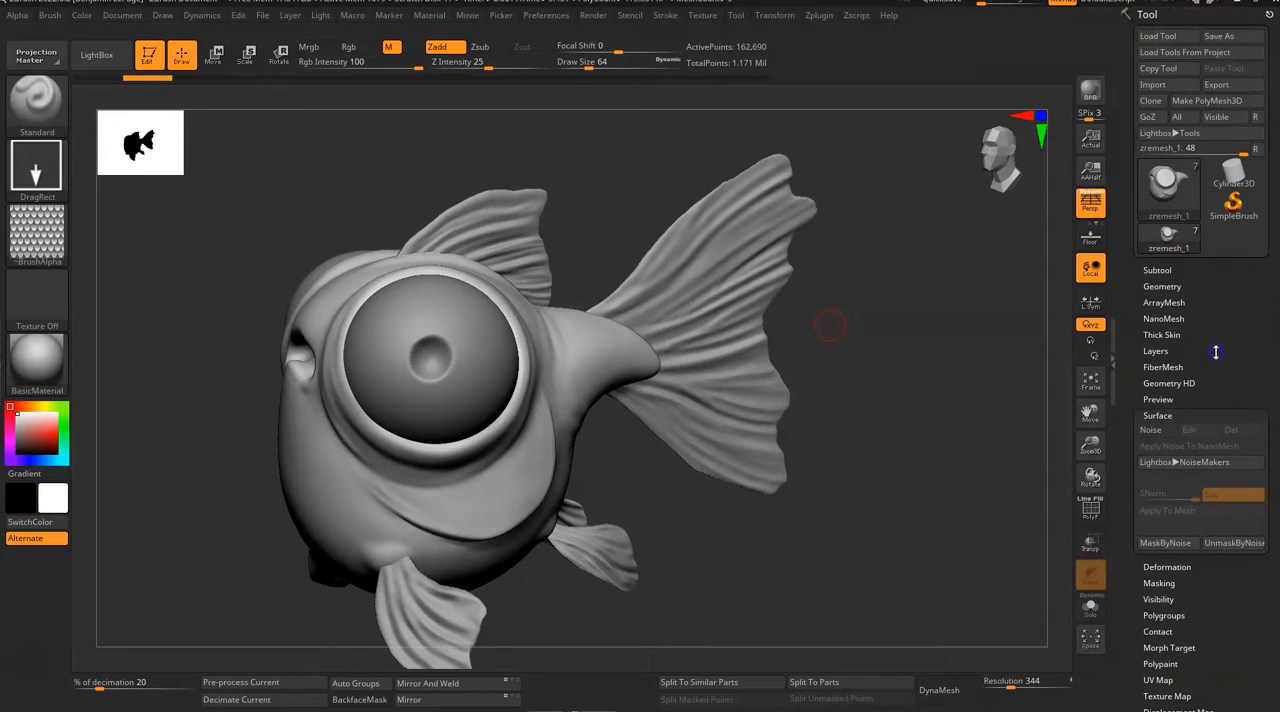
{"action": "left_click", "coordinate": [1158, 427]}
{"action": "mouse_move", "coordinate": [789, 543]}
{"action": "left_mouse_down"}
{"action": "mouse_move", "coordinate": [775, 585]}
{"action": "mouse_move", "coordinate": [823, 569]}
{"action": "mouse_move", "coordinate": [811, 531]}
{"action": "mouse_move", "coordinate": [793, 546]}
{"action": "mouse_move", "coordinate": [740, 526]}
{"action": "left_mouse_up"}
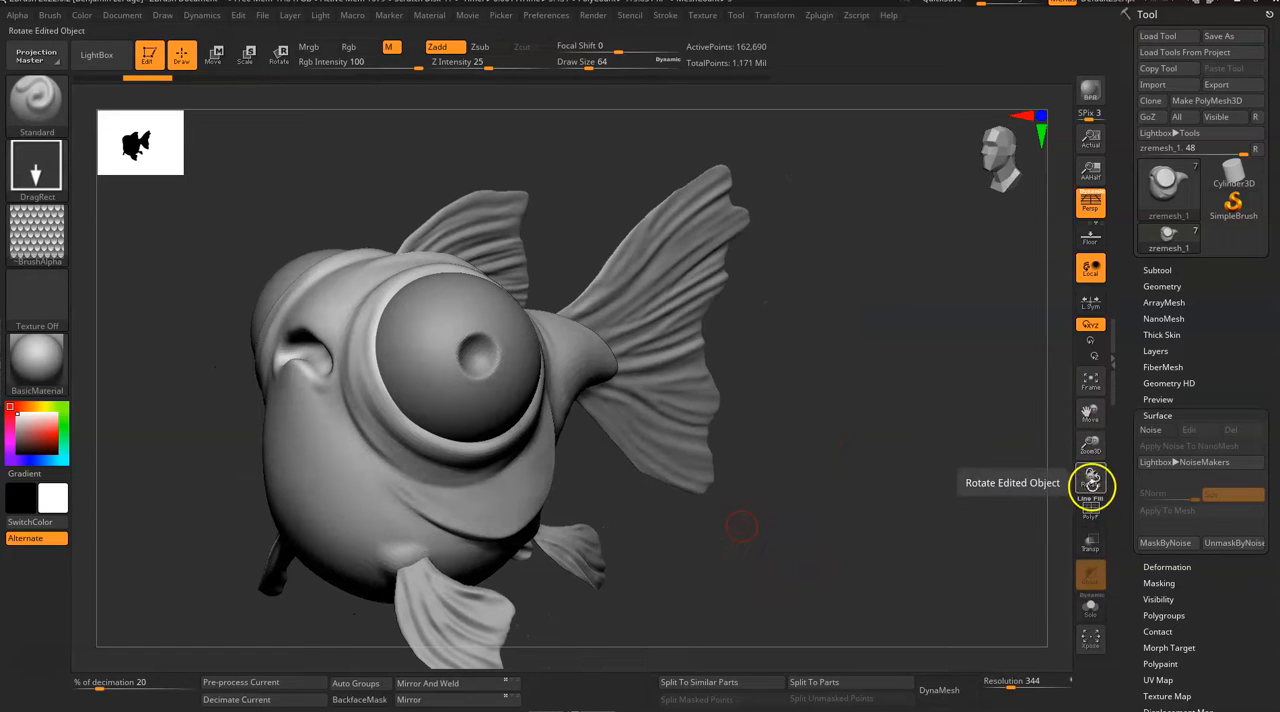
Step: Turn on the polyframe display and inspect the body's polygroups from the side and front
{"action": "left_click", "coordinate": [1088, 514]}
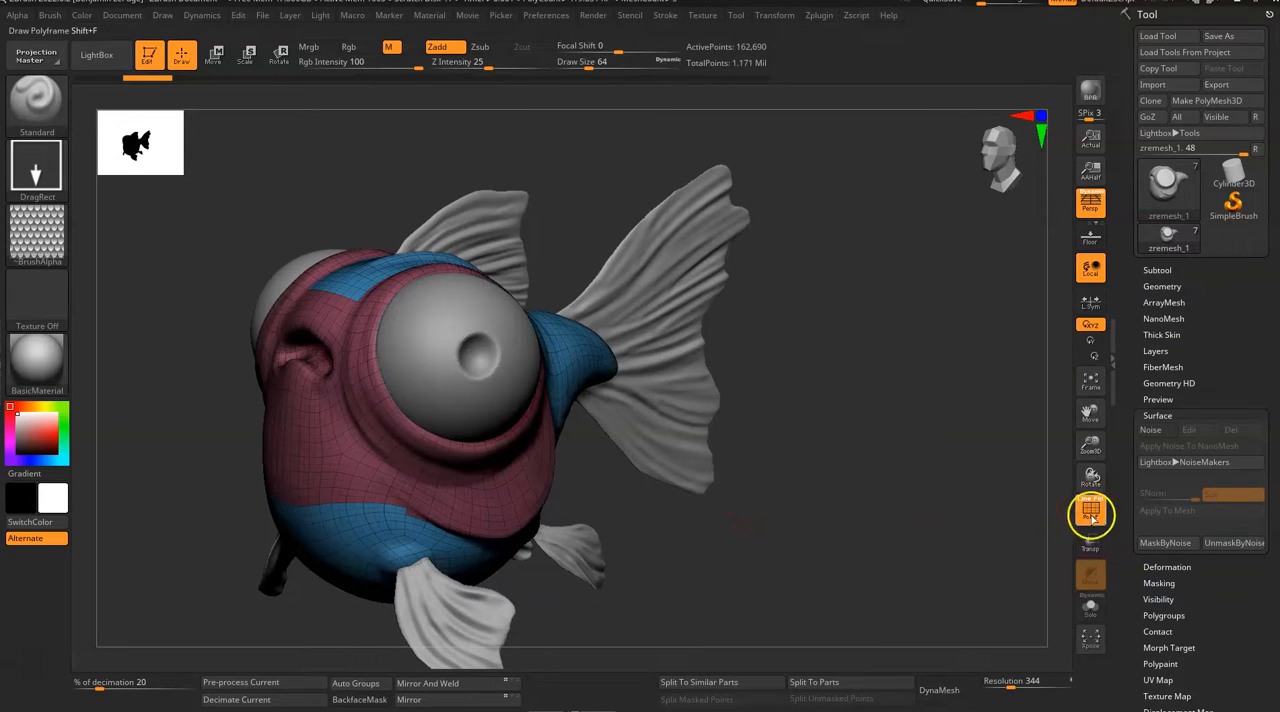
{"action": "left_click_drag", "start_coordinate": [905, 545], "coordinate": [749, 543]}
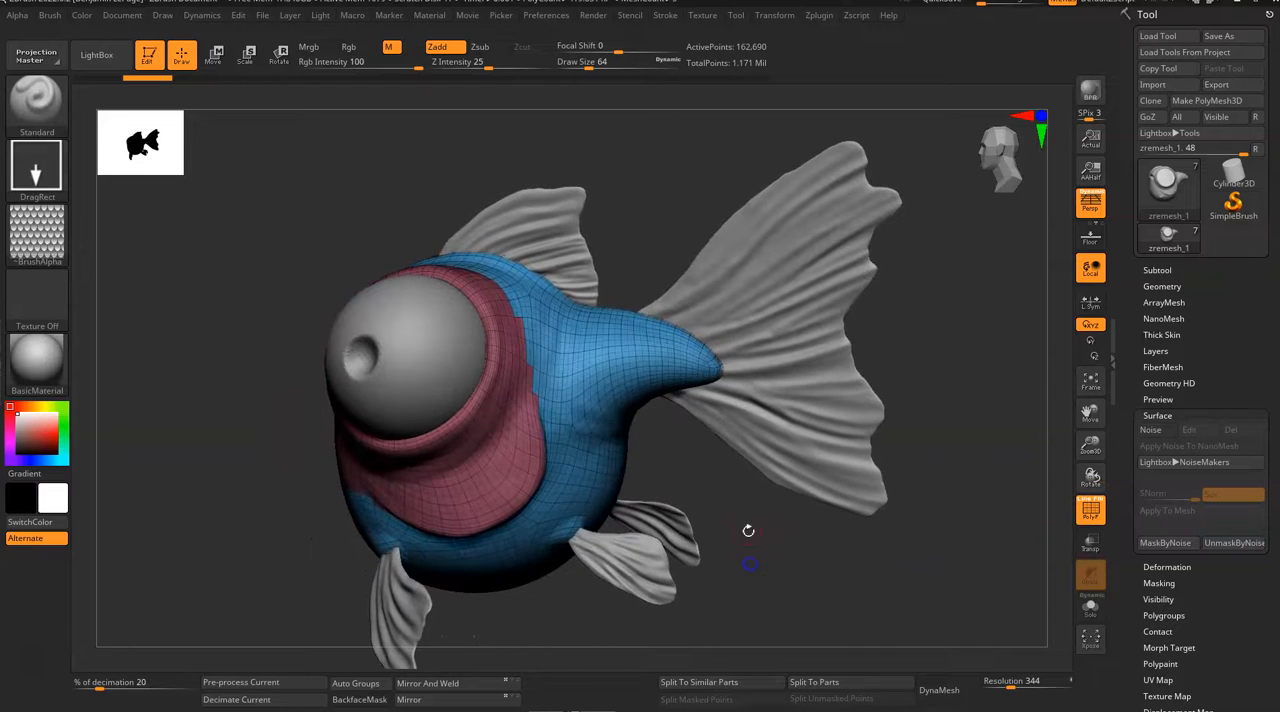
{"action": "left_click_drag", "start_coordinate": [629, 423], "coordinate": [720, 449]}
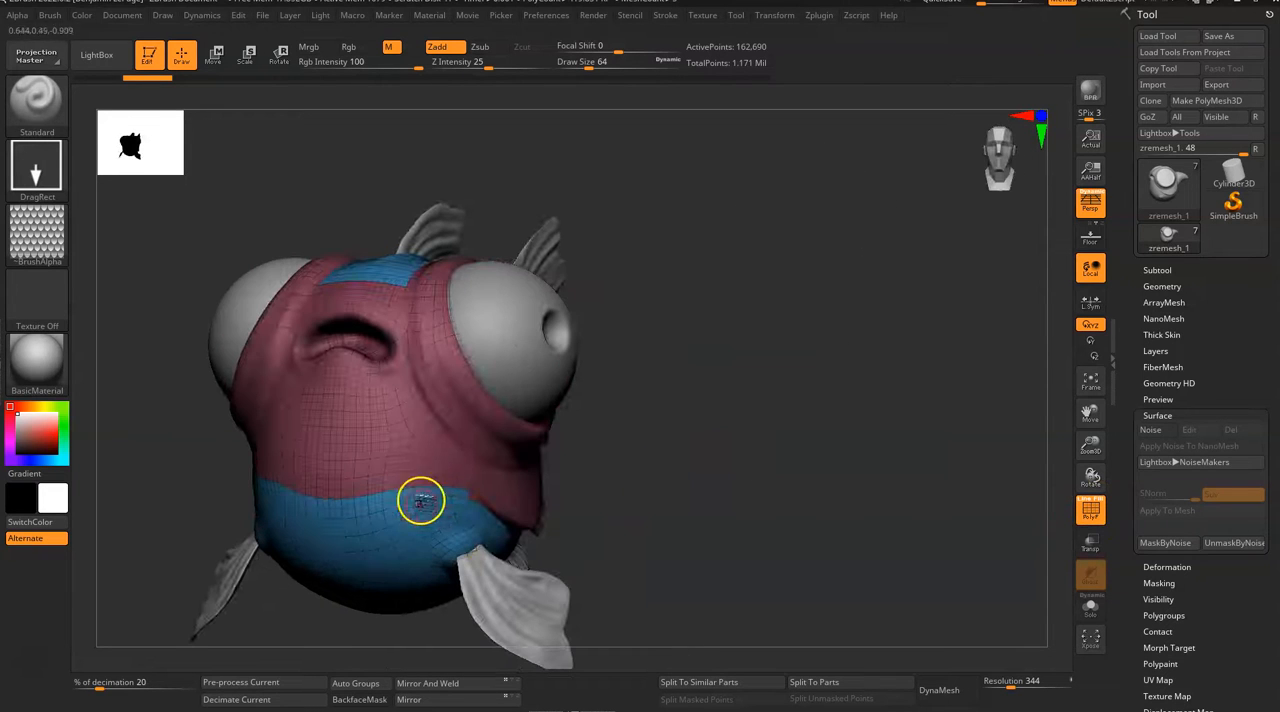
{"action": "left_click_drag", "start_coordinate": [786, 394], "coordinate": [739, 397]}
{"action": "left_click_drag", "start_coordinate": [893, 265], "coordinate": [720, 368]}
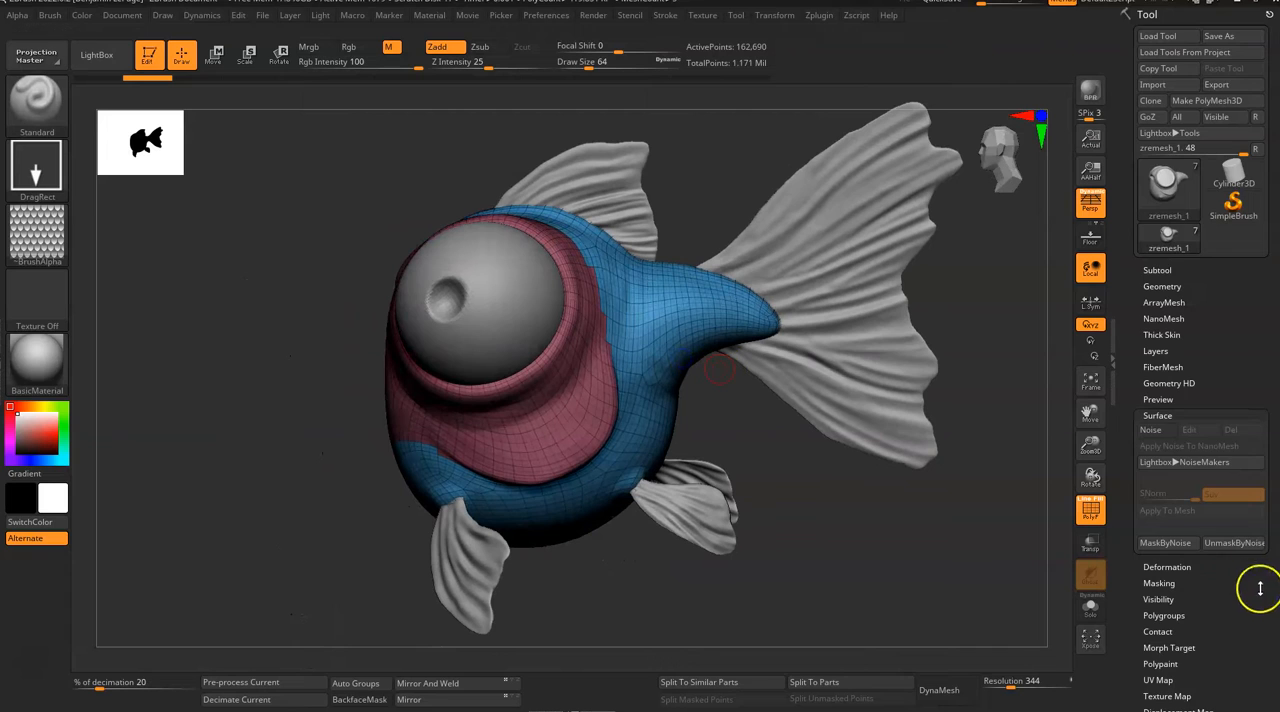
Step: Morph the fish body into its flat UV layout, isolate it with Solo and view the UV islands from the front
{"action": "scroll", "coordinate": [1251, 500], "scroll_direction": "down", "scroll_amount": 5}
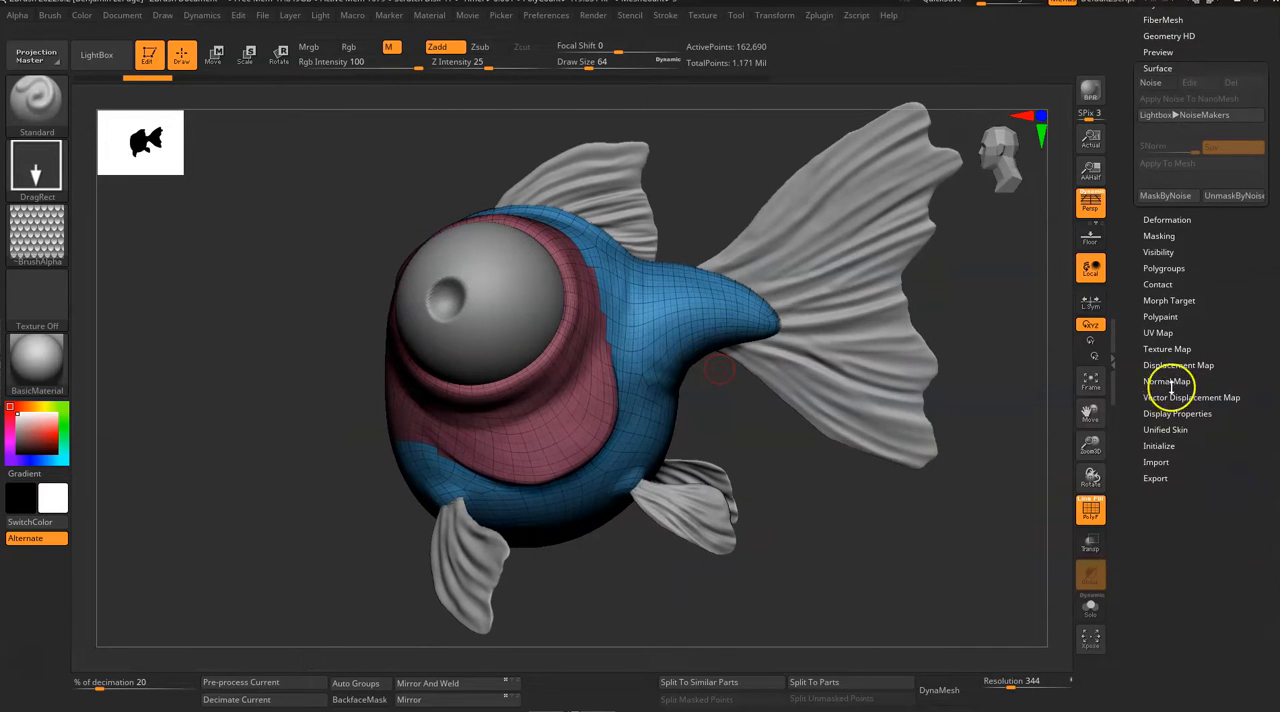
{"action": "left_click", "coordinate": [1158, 333]}
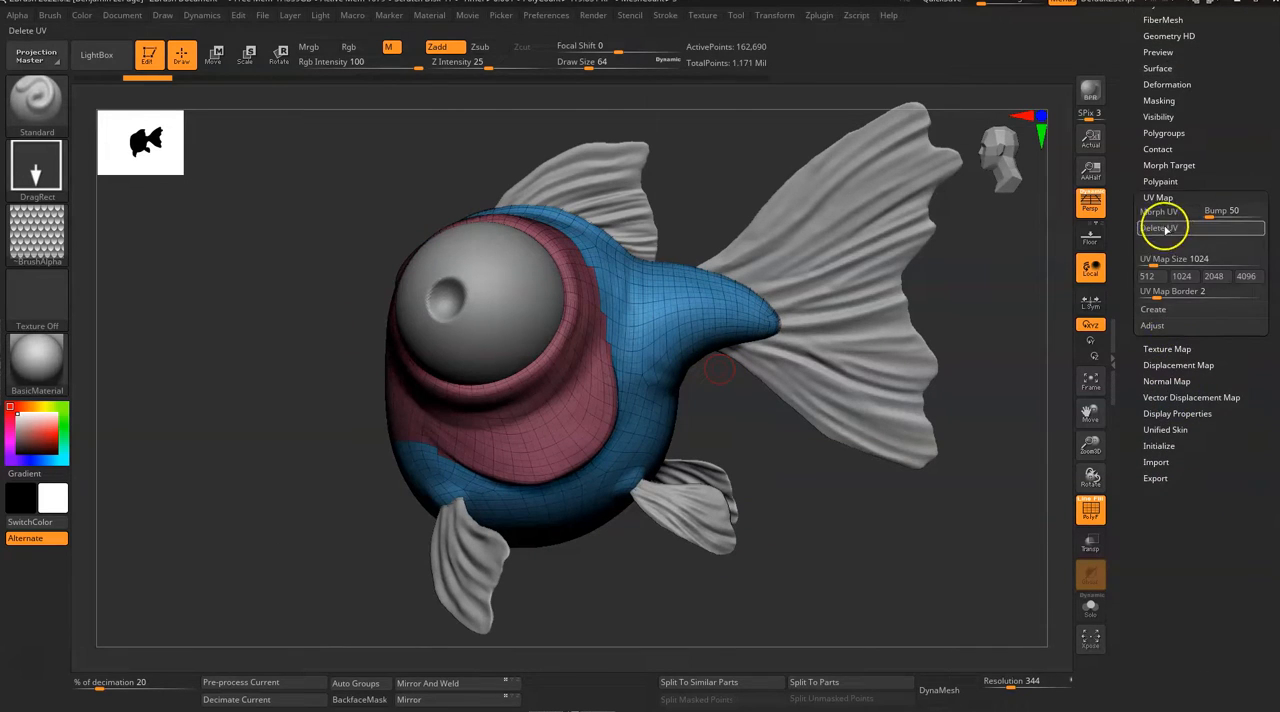
{"action": "left_click", "coordinate": [1172, 211]}
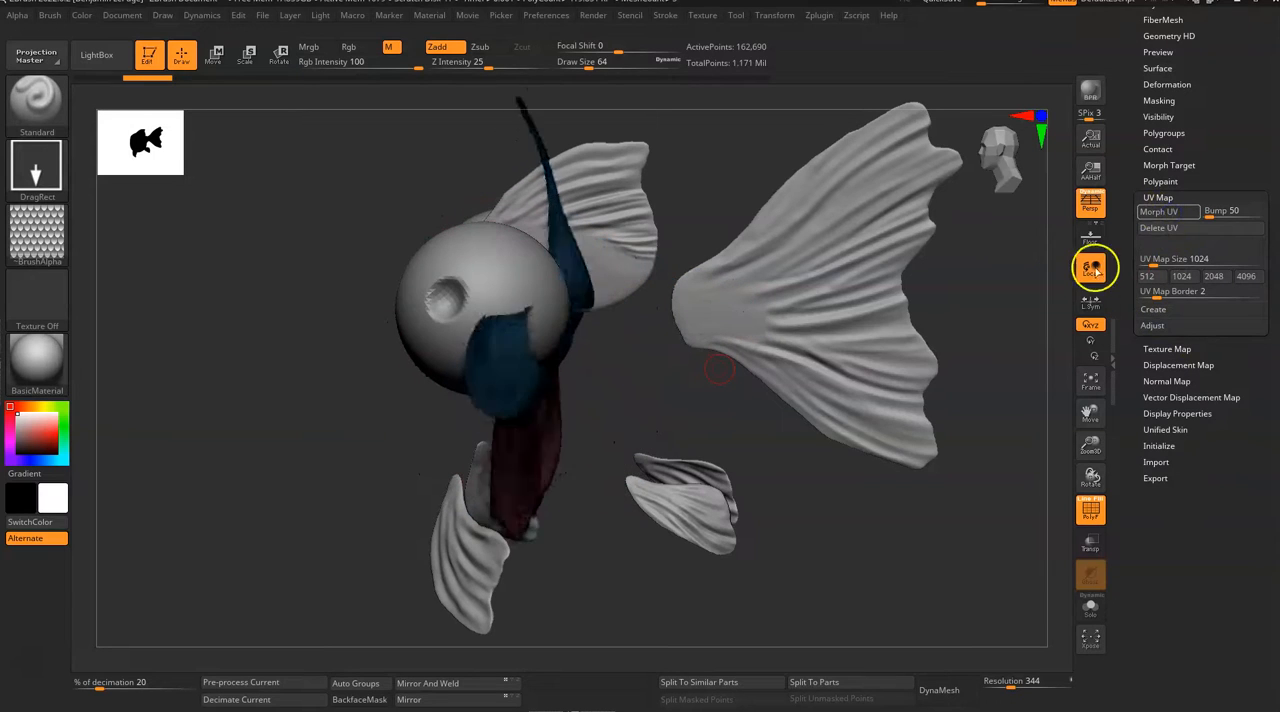
{"action": "left_click", "coordinate": [1090, 605]}
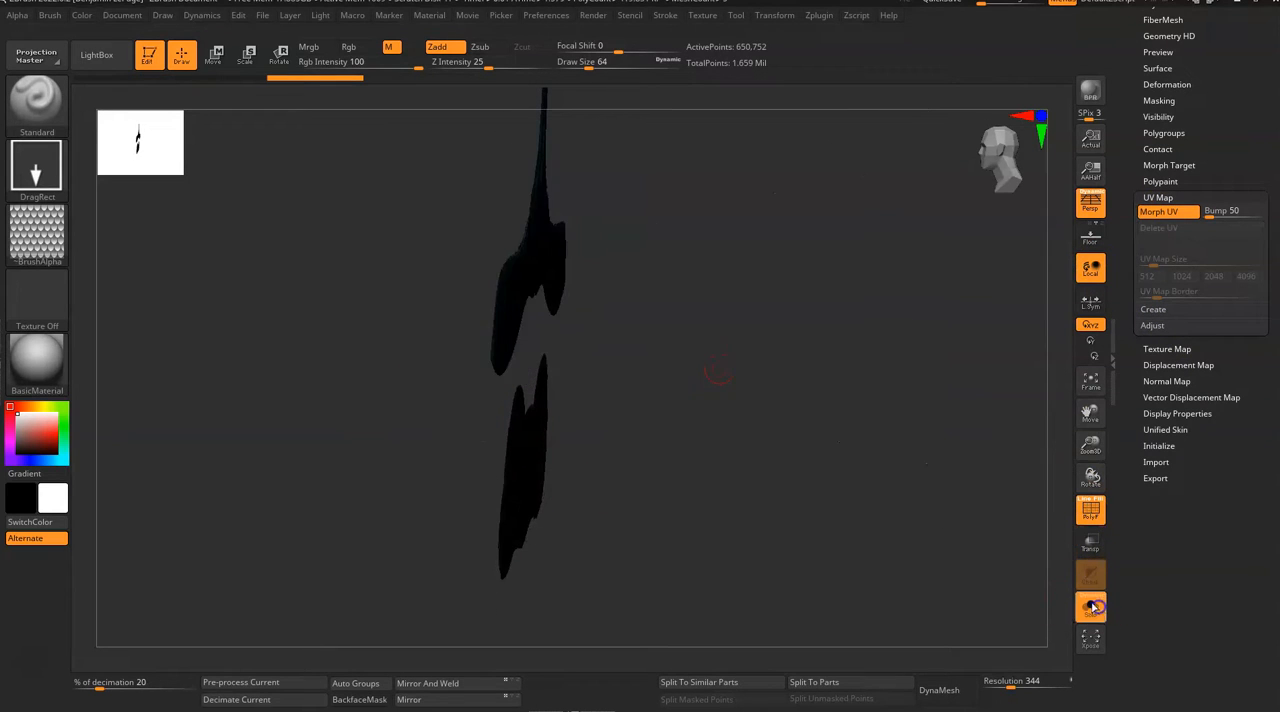
{"action": "mouse_move", "coordinate": [882, 488]}
{"action": "left_mouse_down", "text": "alt"}
{"action": "mouse_move", "coordinate": [763, 469]}
{"action": "mouse_move", "coordinate": [752, 532]}
{"action": "left_mouse_up", "text": "alt"}
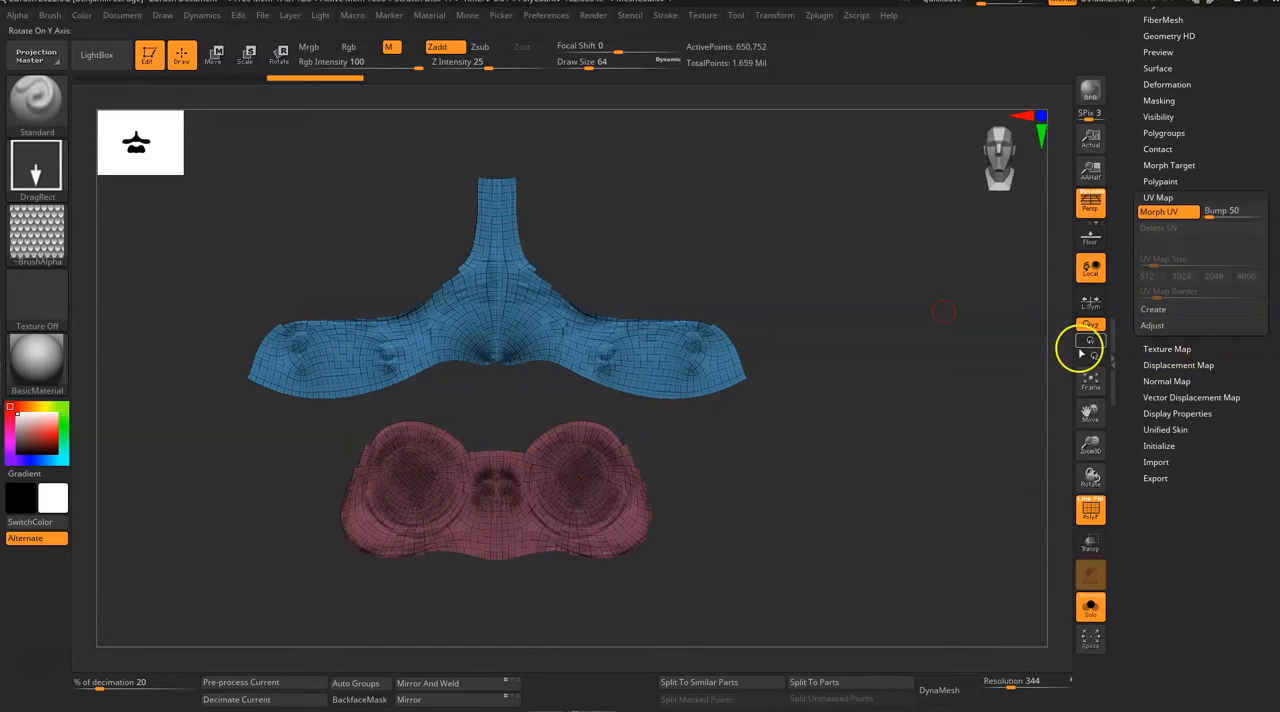
{"action": "left_click_drag", "start_coordinate": [927, 434], "coordinate": [841, 424], "text": "alt"}
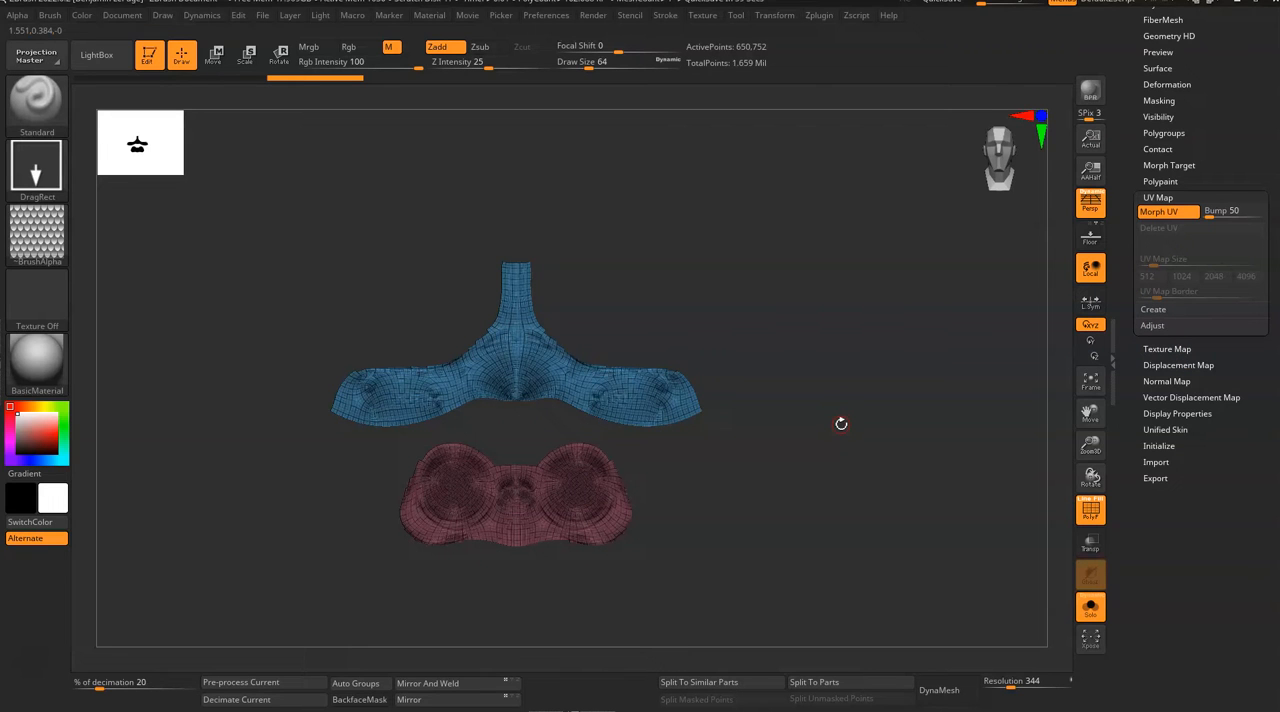
{"action": "mouse_move", "coordinate": [44, 238]}
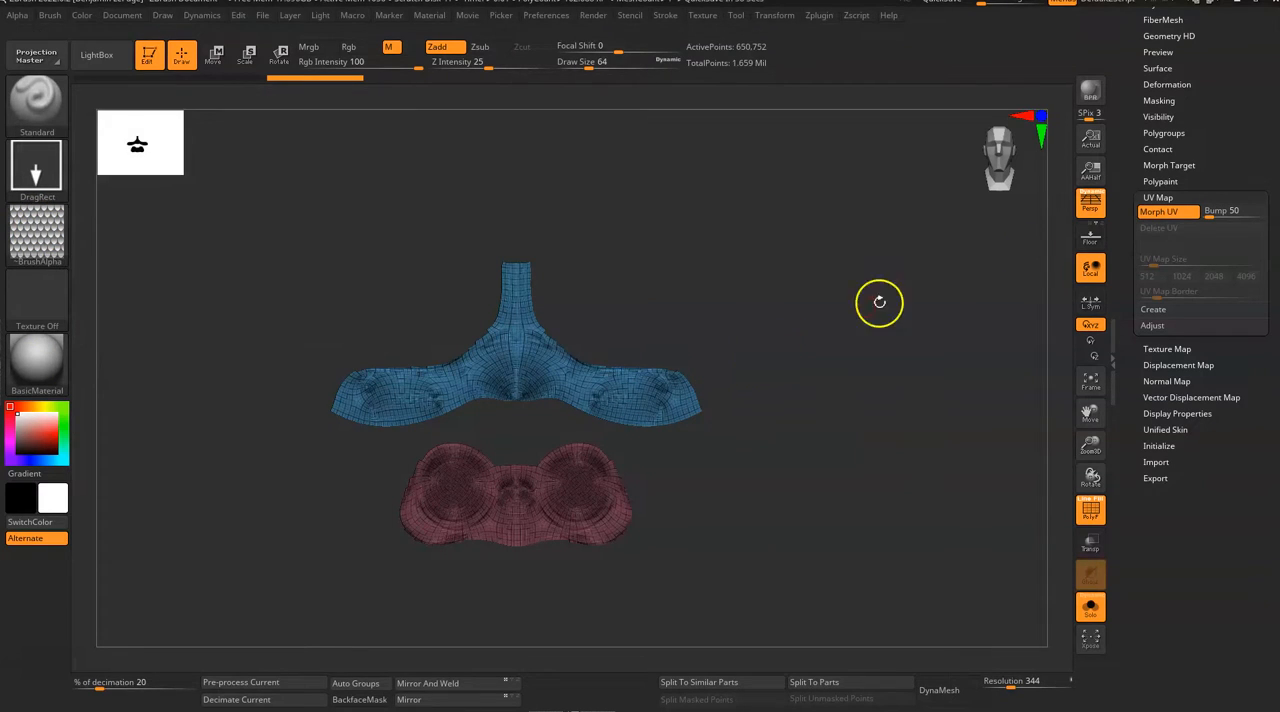
Step: Return the fish body from its flat UV layout to 3D and turn off the polyframe display
{"action": "left_click", "coordinate": [1168, 212]}
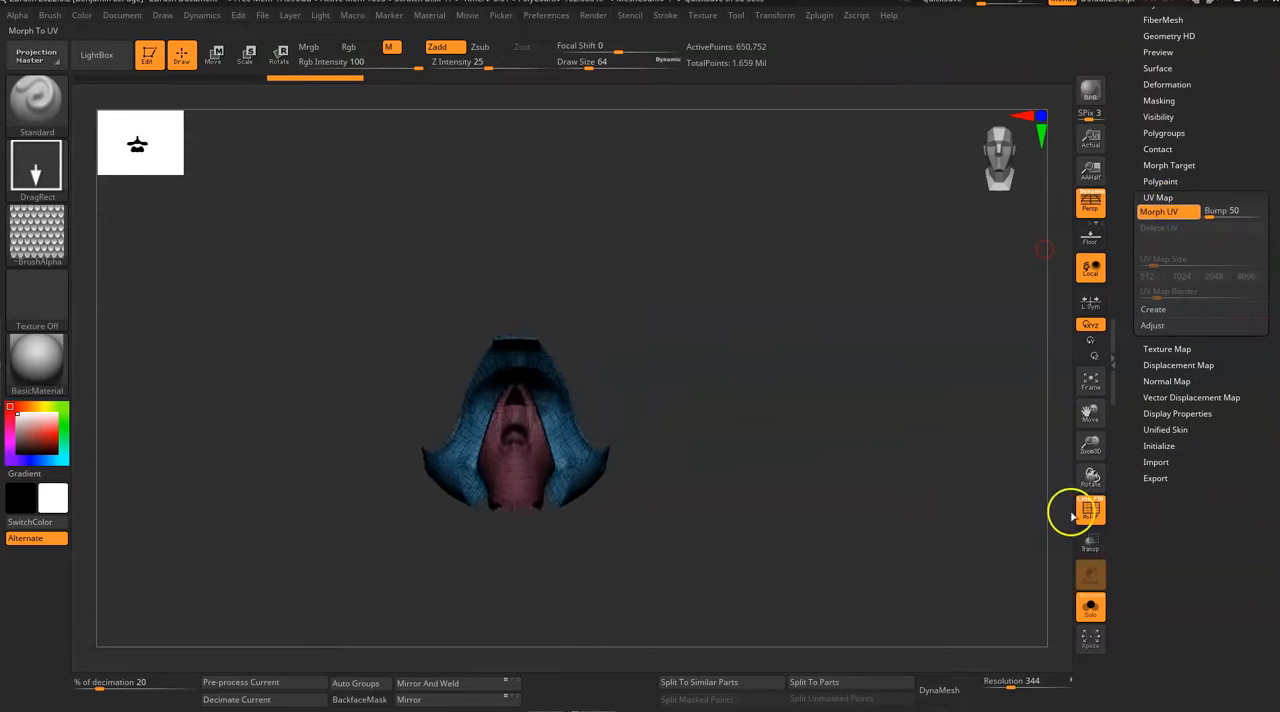
{"action": "left_click", "coordinate": [1090, 511]}
{"action": "mouse_move", "coordinate": [951, 514]}
{"action": "left_mouse_down"}
{"action": "mouse_move", "coordinate": [869, 511]}
{"action": "mouse_move", "coordinate": [900, 556]}
{"action": "left_mouse_up"}
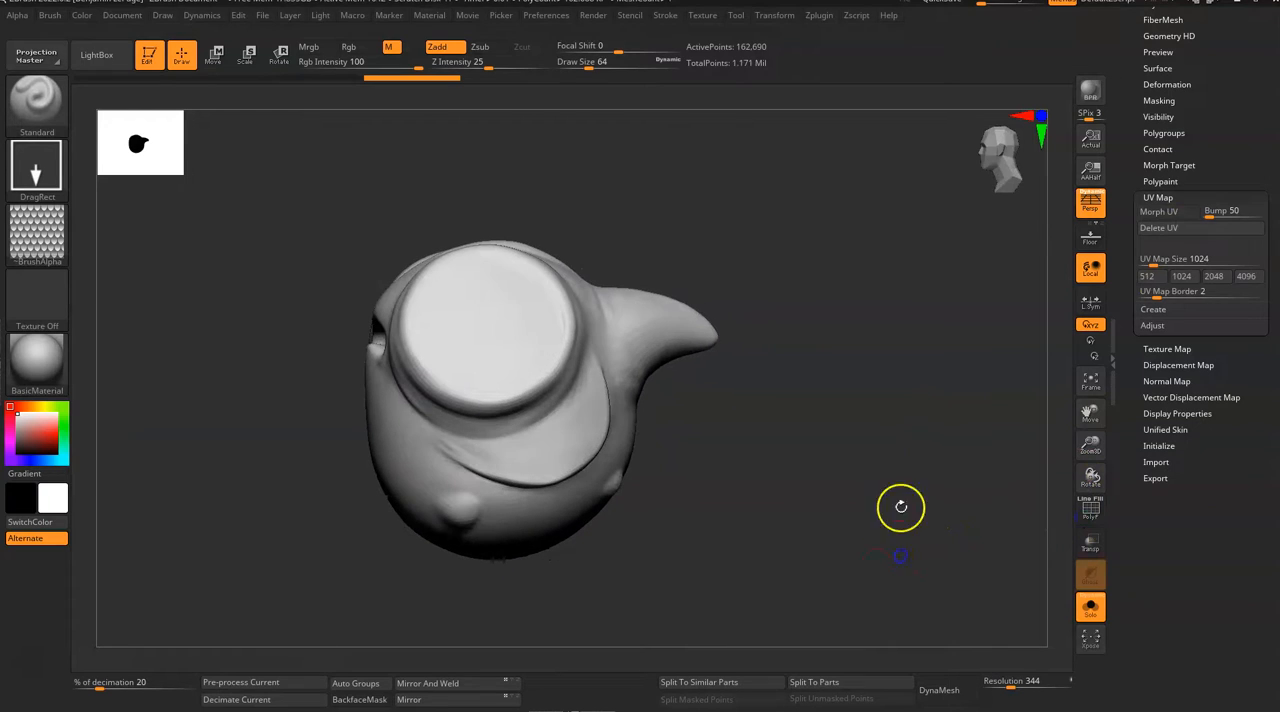
Step: Add surface noise to the fish body and set the NoiseMaker to follow the UVs instead of 3D
{"action": "left_click_drag", "start_coordinate": [1224, 138], "coordinate": [1165, 355]}
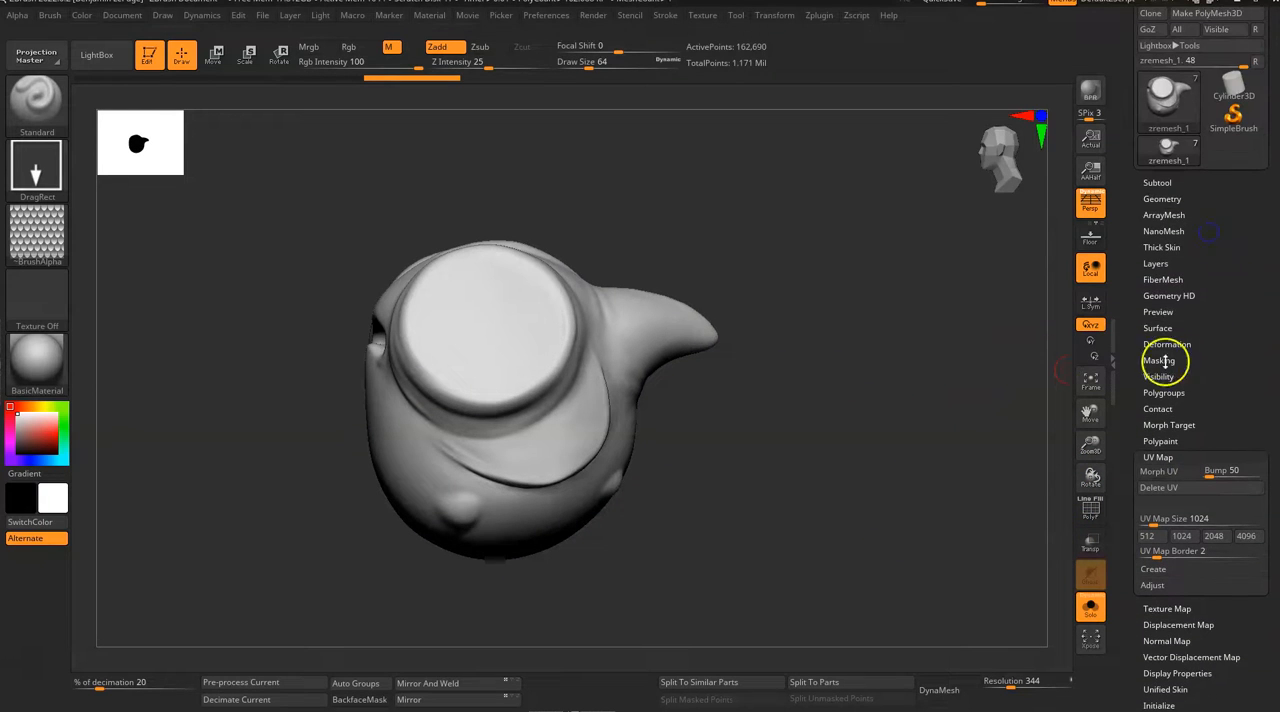
{"action": "left_click", "coordinate": [1158, 328]}
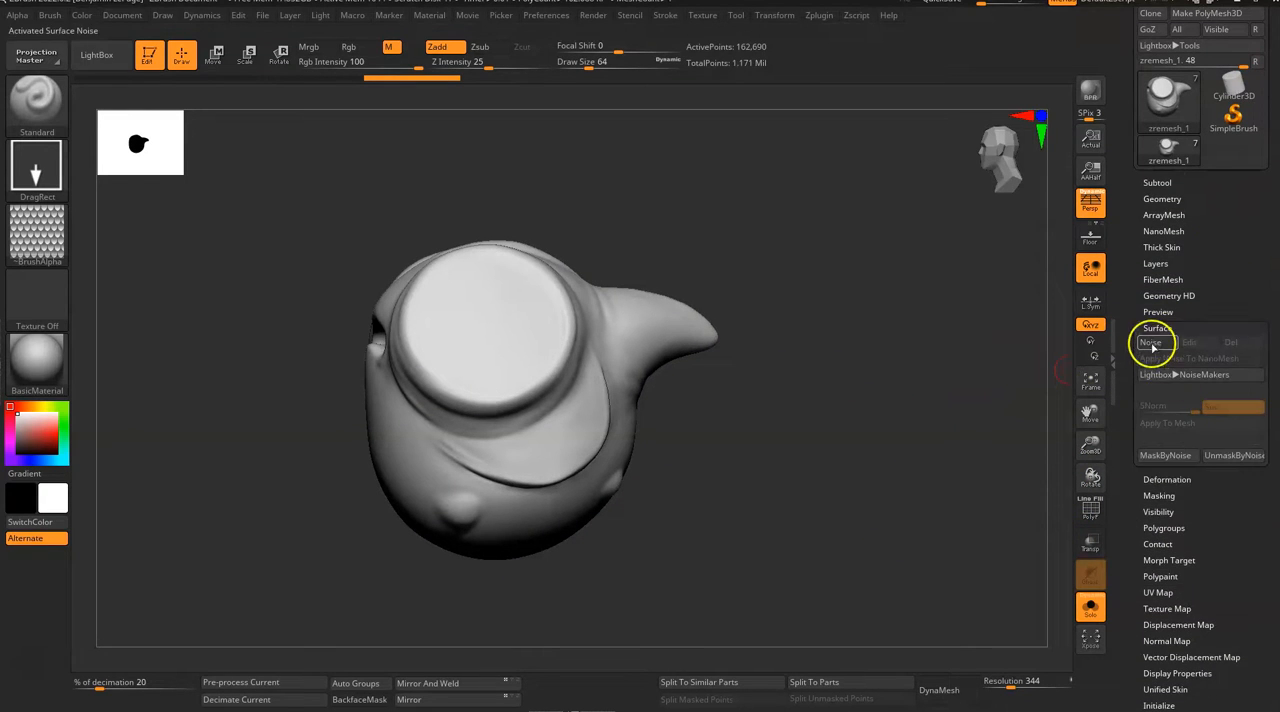
{"action": "left_click", "coordinate": [1153, 343]}
{"action": "mouse_move", "coordinate": [1045, 421]}
{"action": "left_mouse_down"}
{"action": "mouse_move", "coordinate": [1017, 423]}
{"action": "mouse_move", "coordinate": [1037, 389]}
{"action": "mouse_move", "coordinate": [1028, 425]}
{"action": "left_mouse_up"}
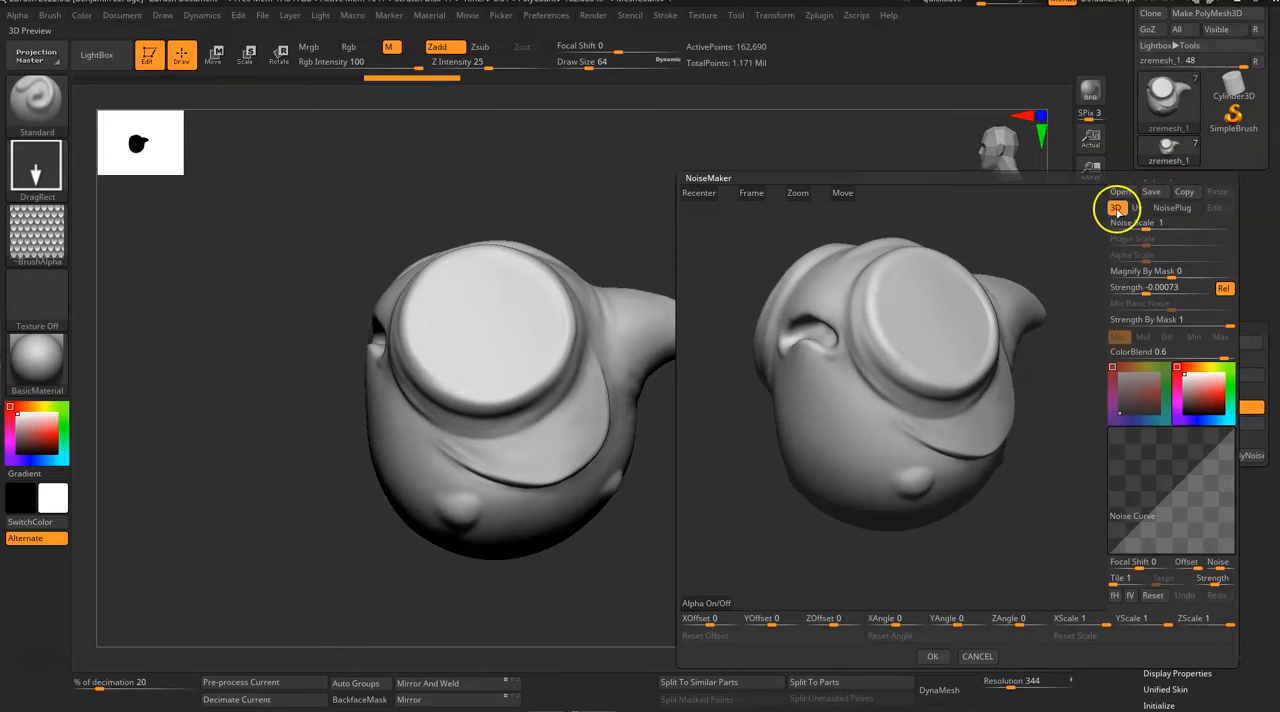
{"action": "left_click", "coordinate": [1138, 209]}
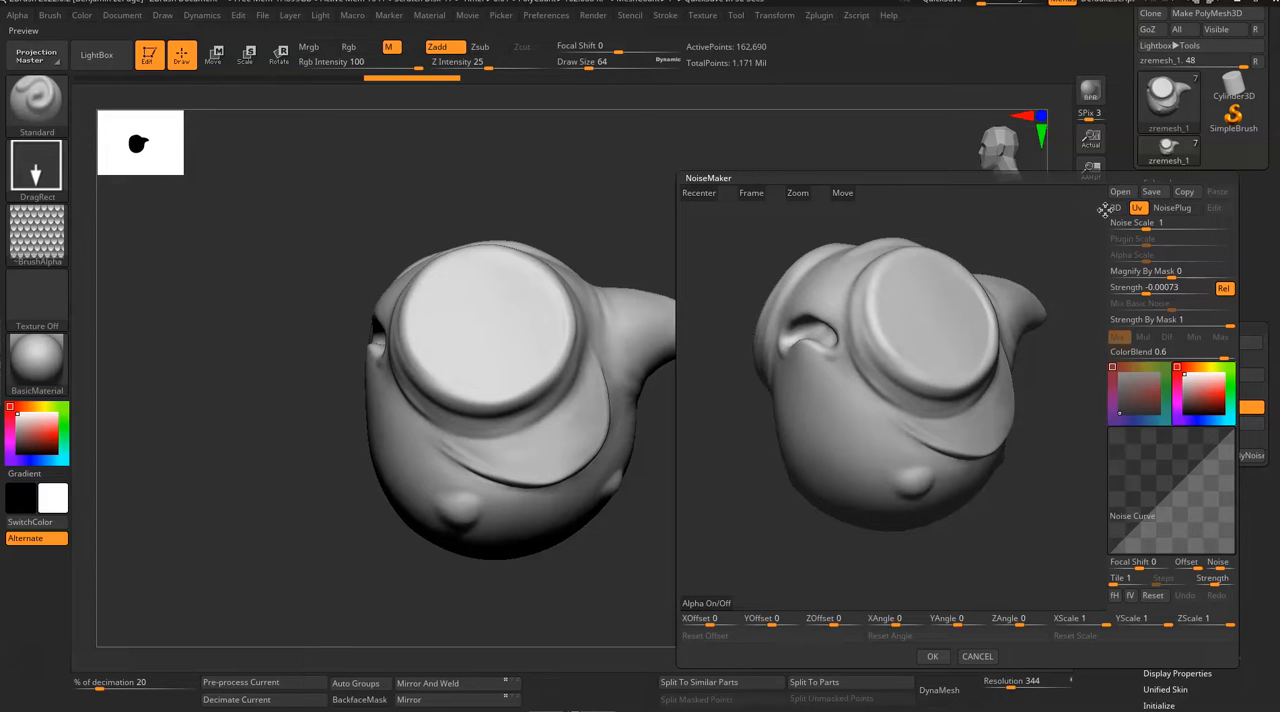
{"action": "left_click", "coordinate": [1153, 287]}
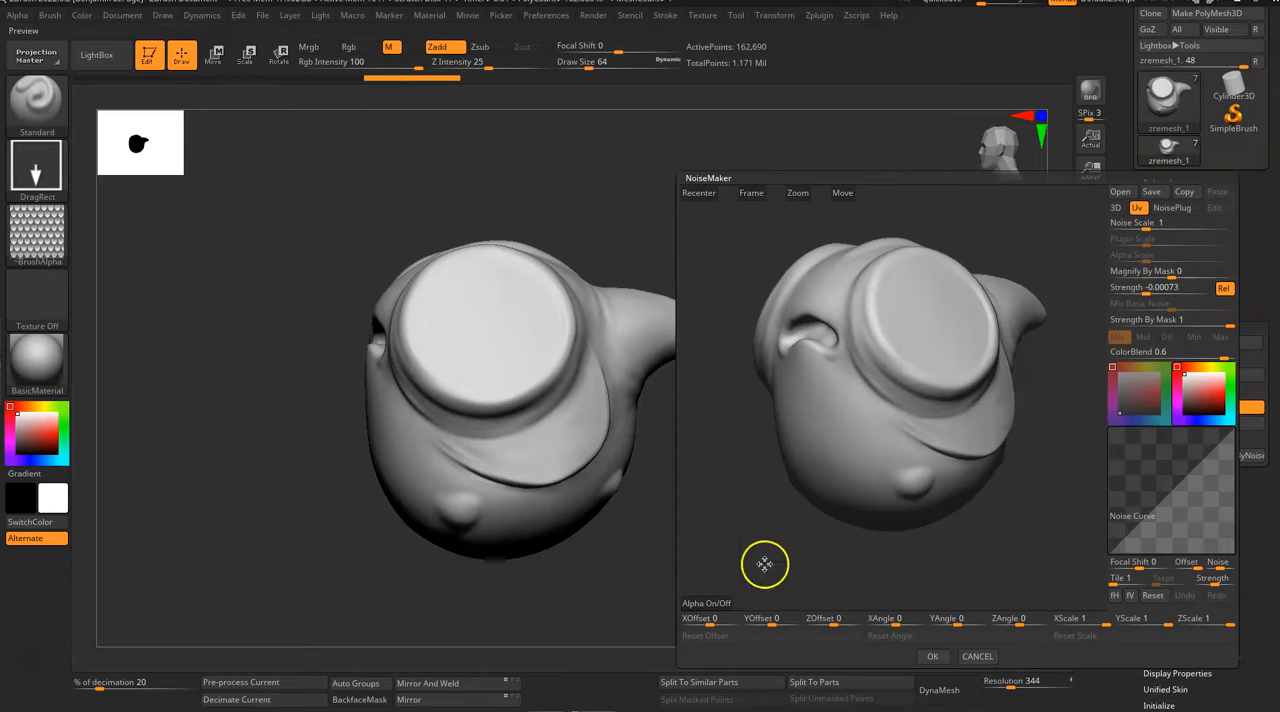
Step: Load the fish scales alpha PNG from the study_fish folder as the noise alpha
{"action": "left_click", "coordinate": [705, 612]}
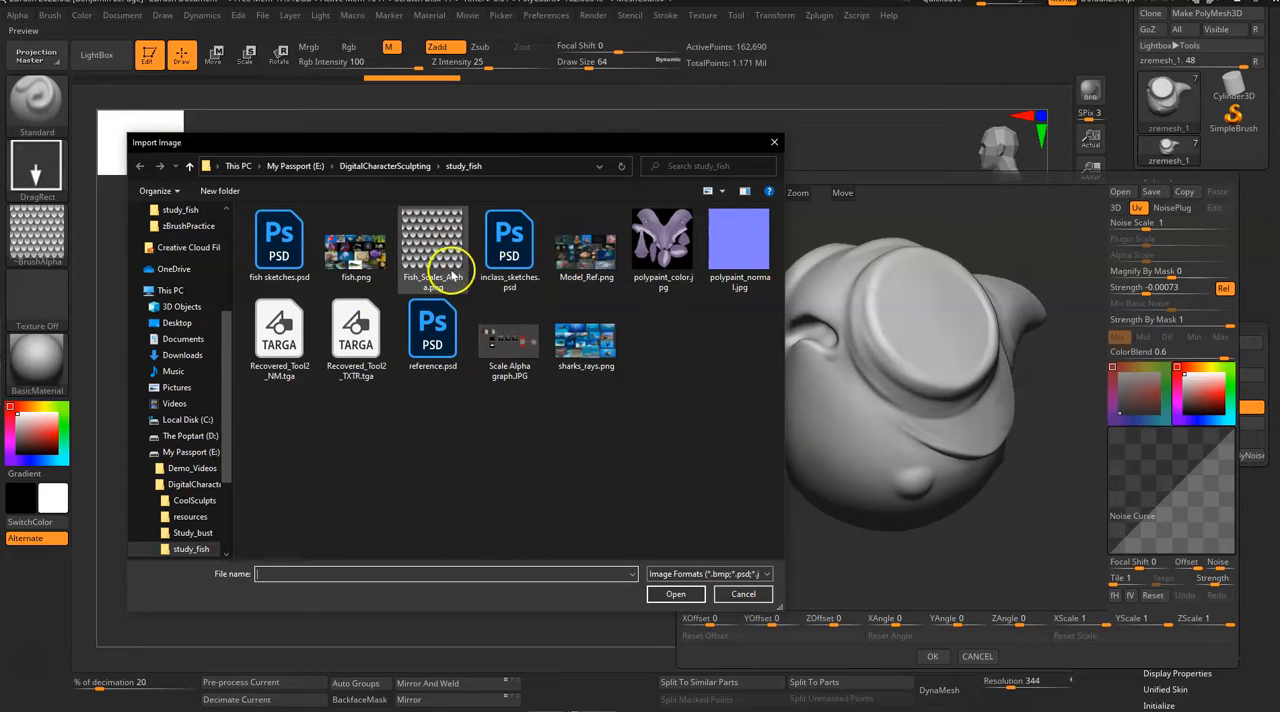
{"action": "left_click", "coordinate": [430, 255]}
{"action": "left_click", "coordinate": [678, 595]}
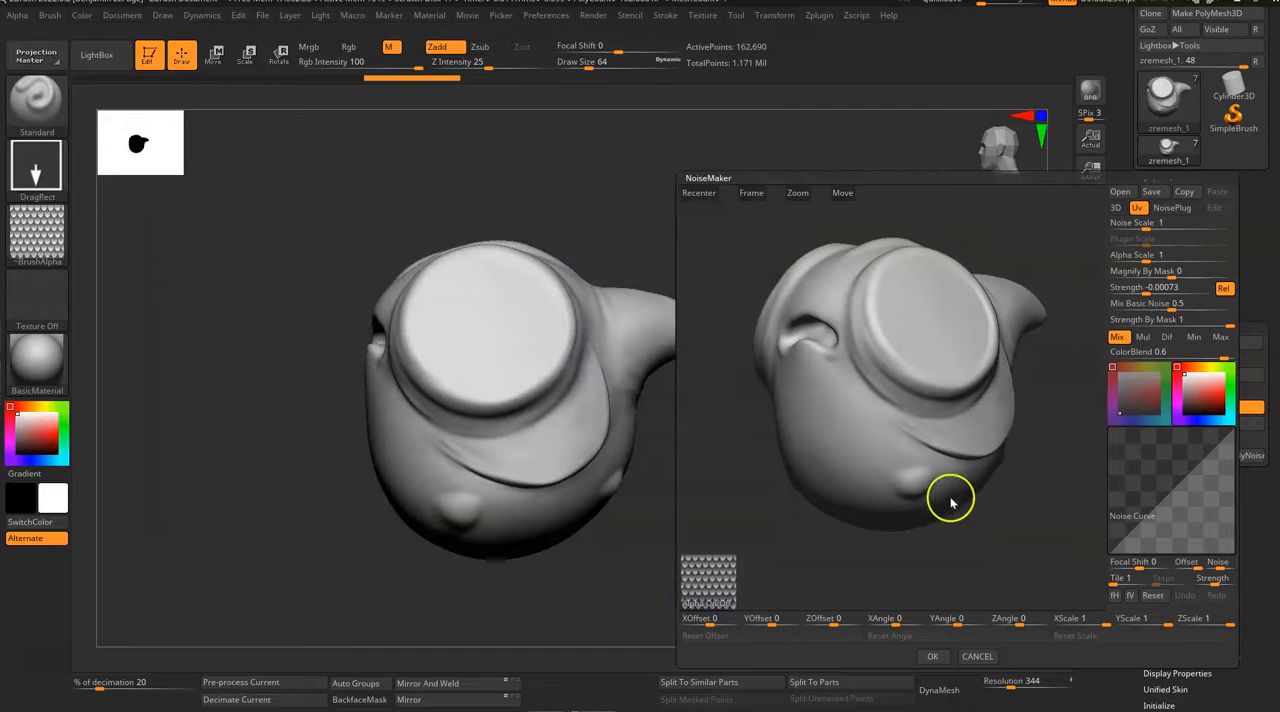
Step: Set the noise Strength to -0.08896 and Mix Basic Noise to 0
{"action": "left_click_drag", "start_coordinate": [1042, 509], "coordinate": [1066, 414]}
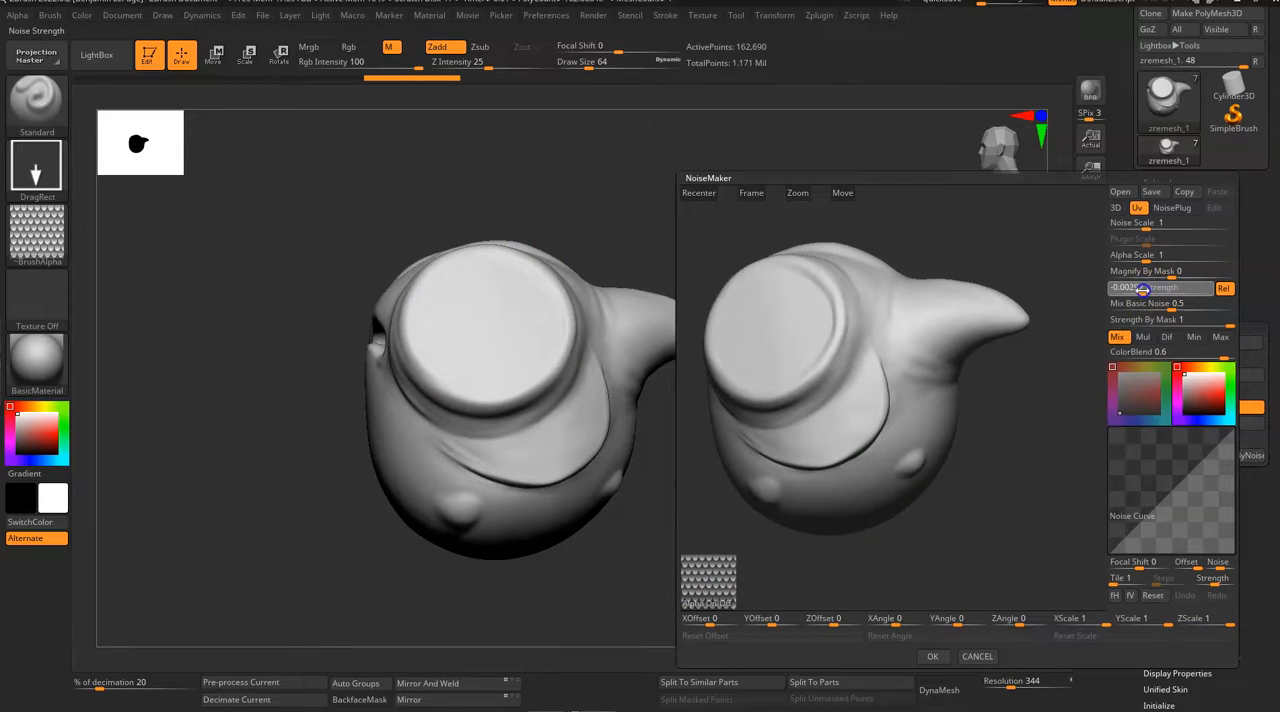
{"action": "left_click_drag", "start_coordinate": [1136, 288], "coordinate": [1126, 290]}
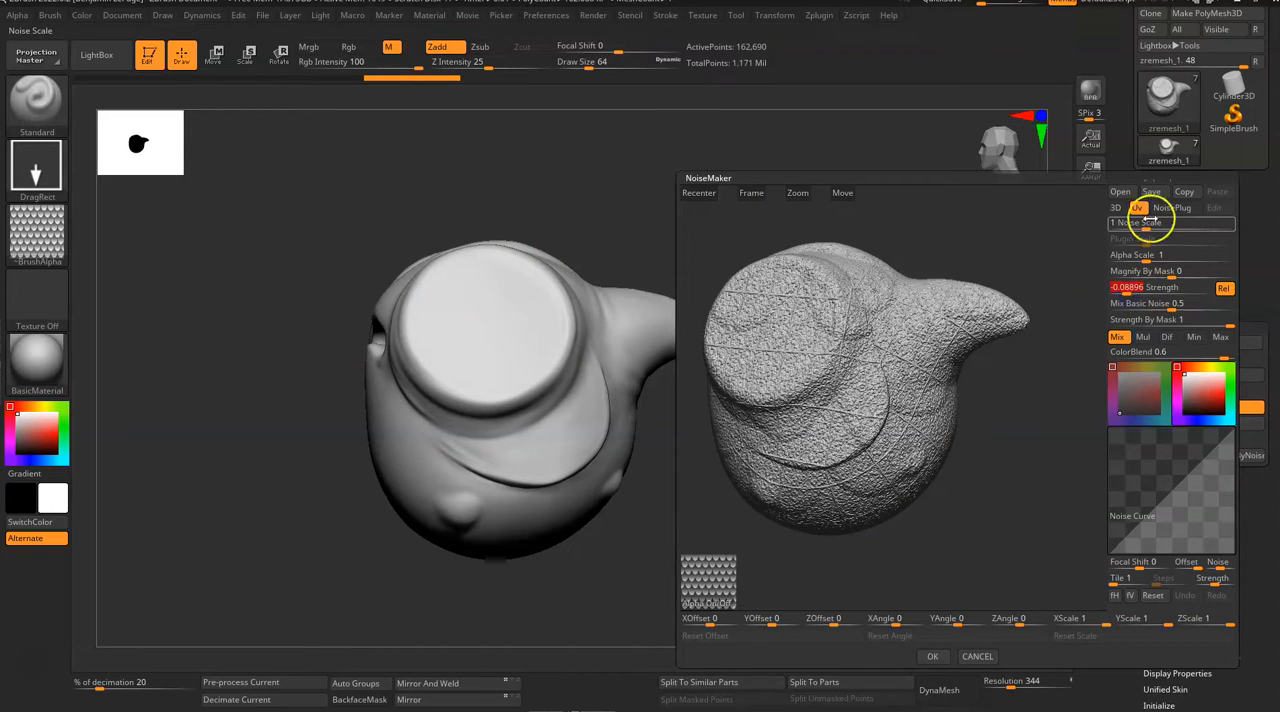
{"action": "left_click_drag", "start_coordinate": [1170, 308], "coordinate": [1097, 312]}
{"action": "left_click", "coordinate": [1136, 308]}
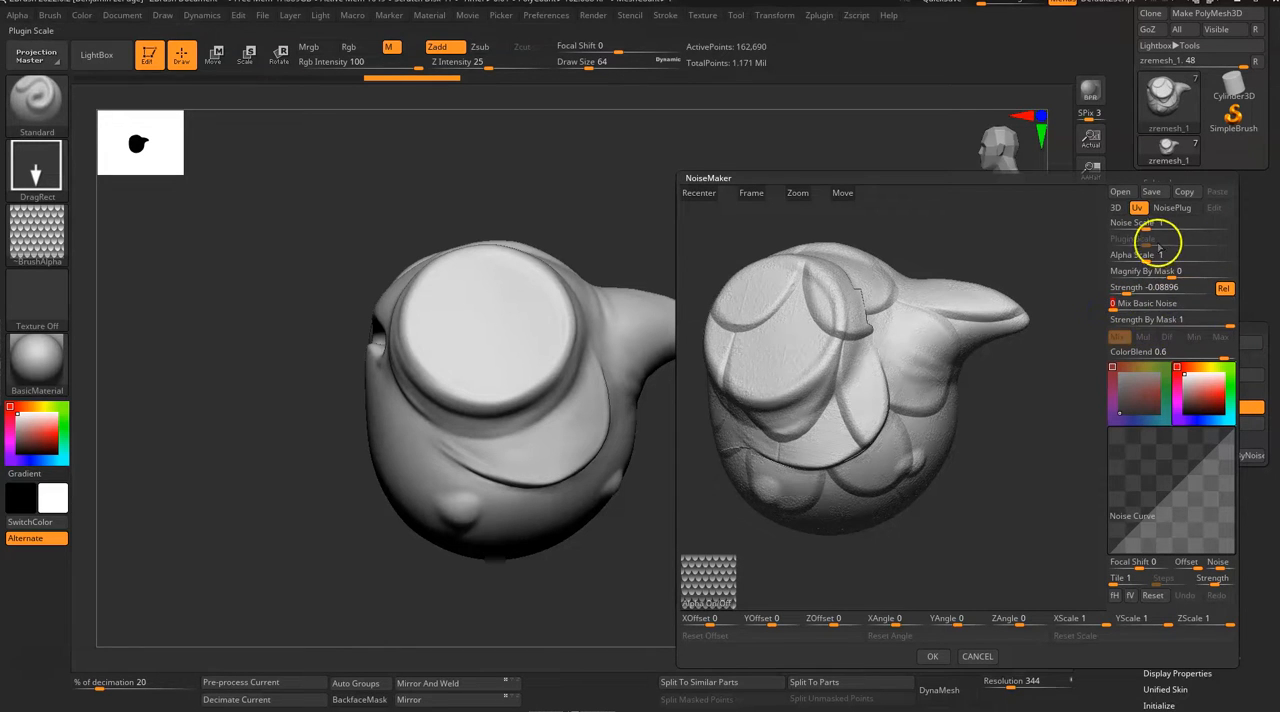
Step: Reduce the Alpha Scale to 0.1686 and check the scale pattern around the body in the preview
{"action": "left_click_drag", "start_coordinate": [1145, 255], "coordinate": [1137, 257]}
{"action": "left_click_drag", "start_coordinate": [1046, 274], "coordinate": [1024, 311]}
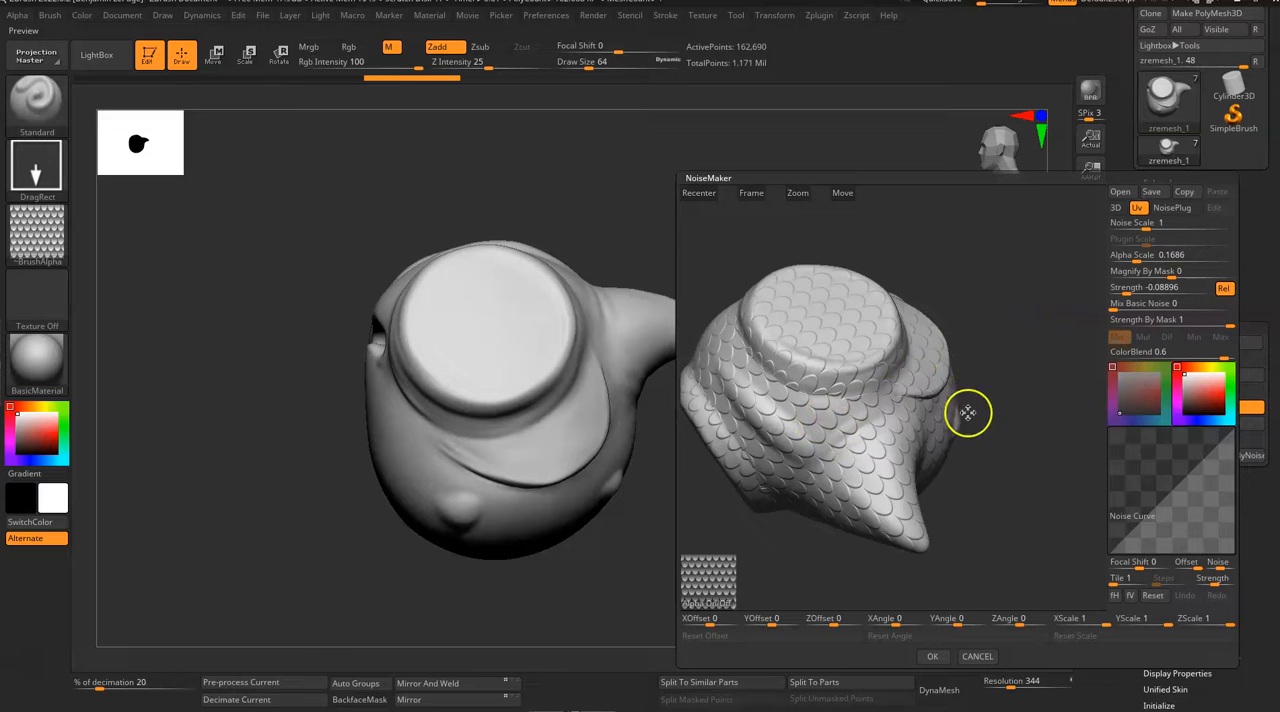
{"action": "left_click_drag", "start_coordinate": [951, 403], "coordinate": [960, 425]}
{"action": "left_click_drag", "start_coordinate": [907, 377], "coordinate": [1002, 324]}
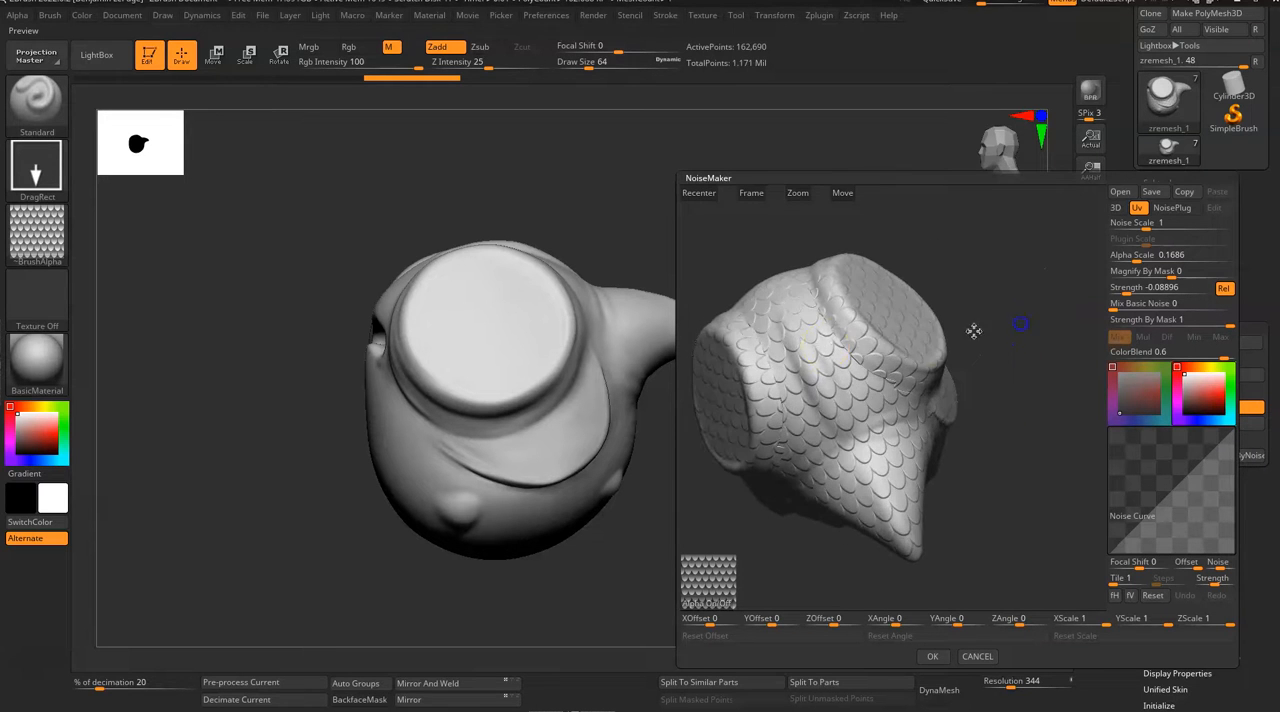
Step: Deepen the scales by setting the noise Strength to -0.39969 and check them up close in the preview
{"action": "left_click", "coordinate": [1166, 254]}
{"action": "left_click", "coordinate": [1130, 287]}
{"action": "left_click_drag", "start_coordinate": [1125, 288], "coordinate": [1112, 294]}
{"action": "left_click_drag", "start_coordinate": [980, 452], "coordinate": [957, 372]}
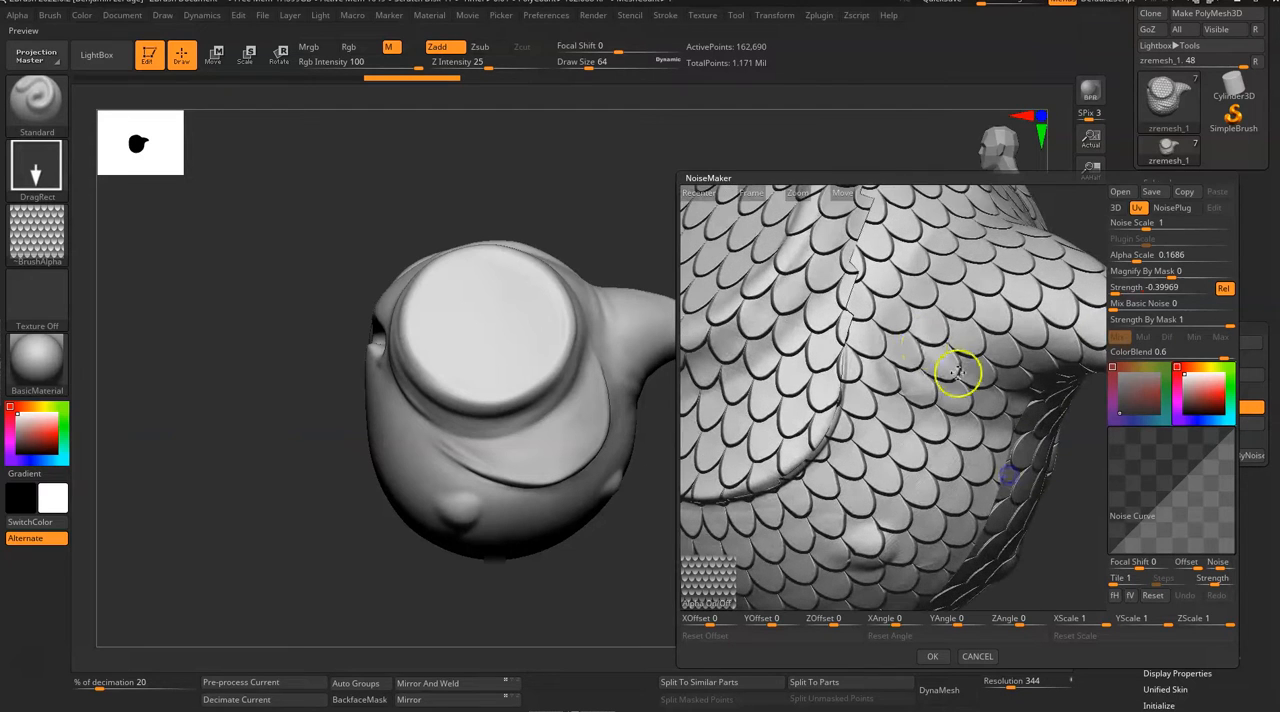
{"action": "left_click", "coordinate": [1135, 288]}
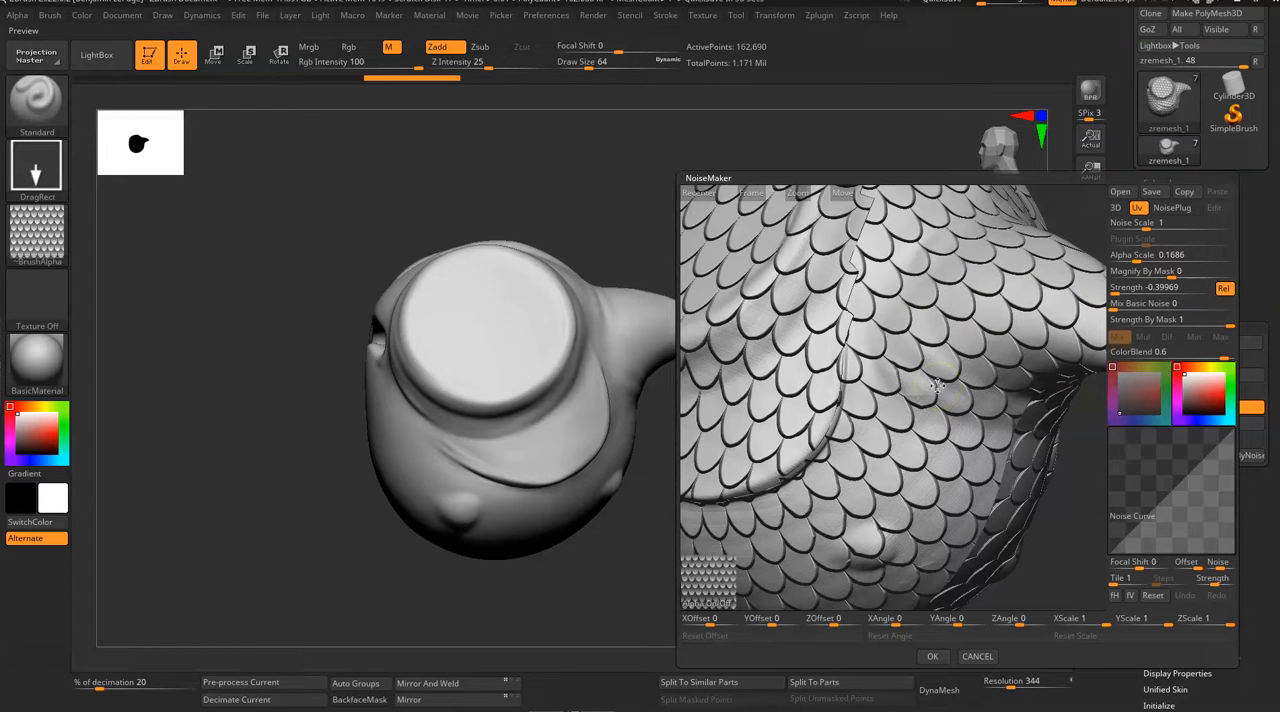
Step: Set the Noise Scale to 1.47398 and accept the noise settings for the fish body
{"action": "right_click_drag", "start_coordinate": [1073, 495], "coordinate": [1058, 456], "text": "ctrl"}
{"action": "mouse_move", "coordinate": [1020, 437]}
{"action": "left_mouse_down"}
{"action": "mouse_move", "coordinate": [1046, 417]}
{"action": "mouse_move", "coordinate": [1039, 446]}
{"action": "left_mouse_up"}
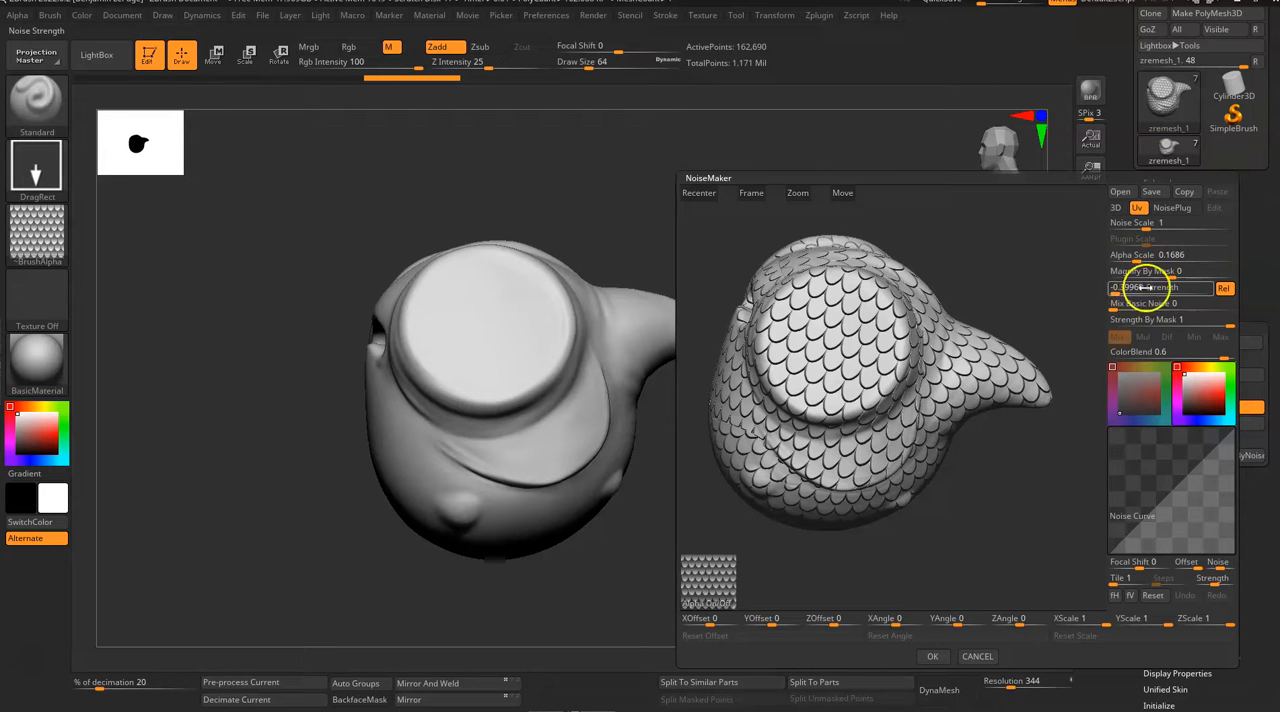
{"action": "right_click_drag", "start_coordinate": [1059, 306], "coordinate": [1072, 473], "text": "ctrl"}
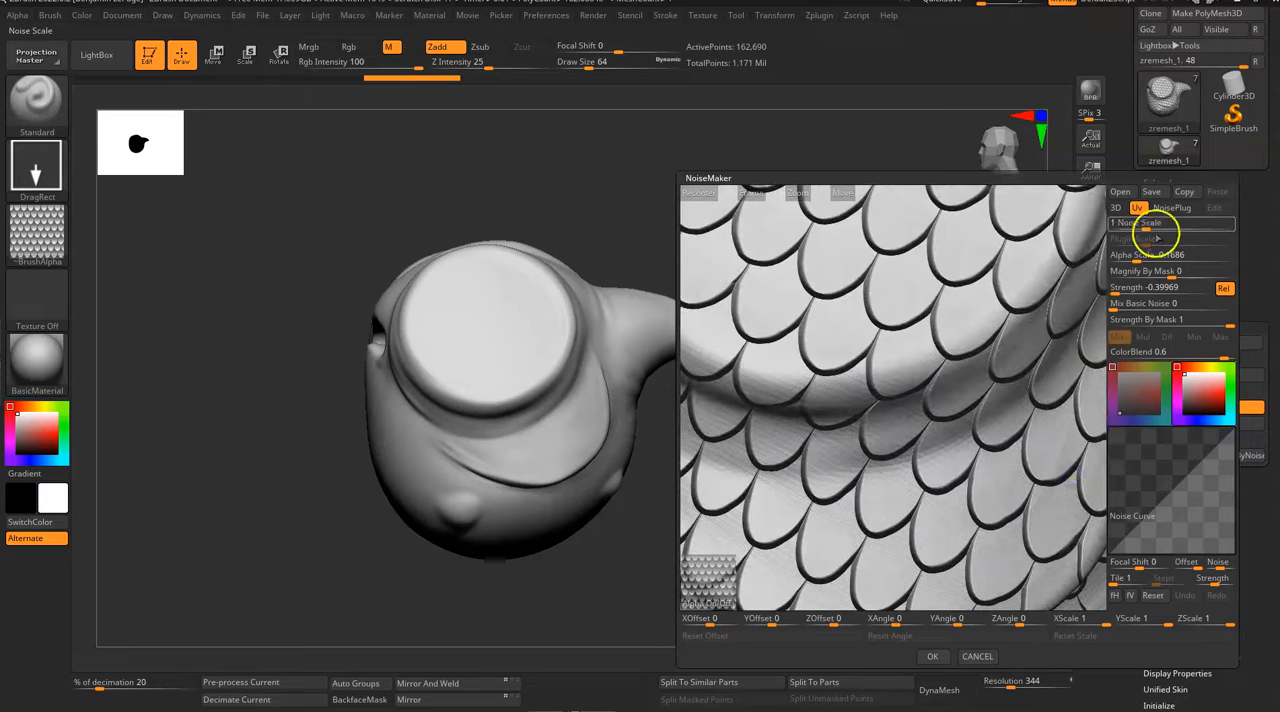
{"action": "left_click_drag", "start_coordinate": [1100, 226], "coordinate": [1104, 285]}
{"action": "left_click_drag", "start_coordinate": [1065, 433], "coordinate": [986, 357], "text": "alt"}
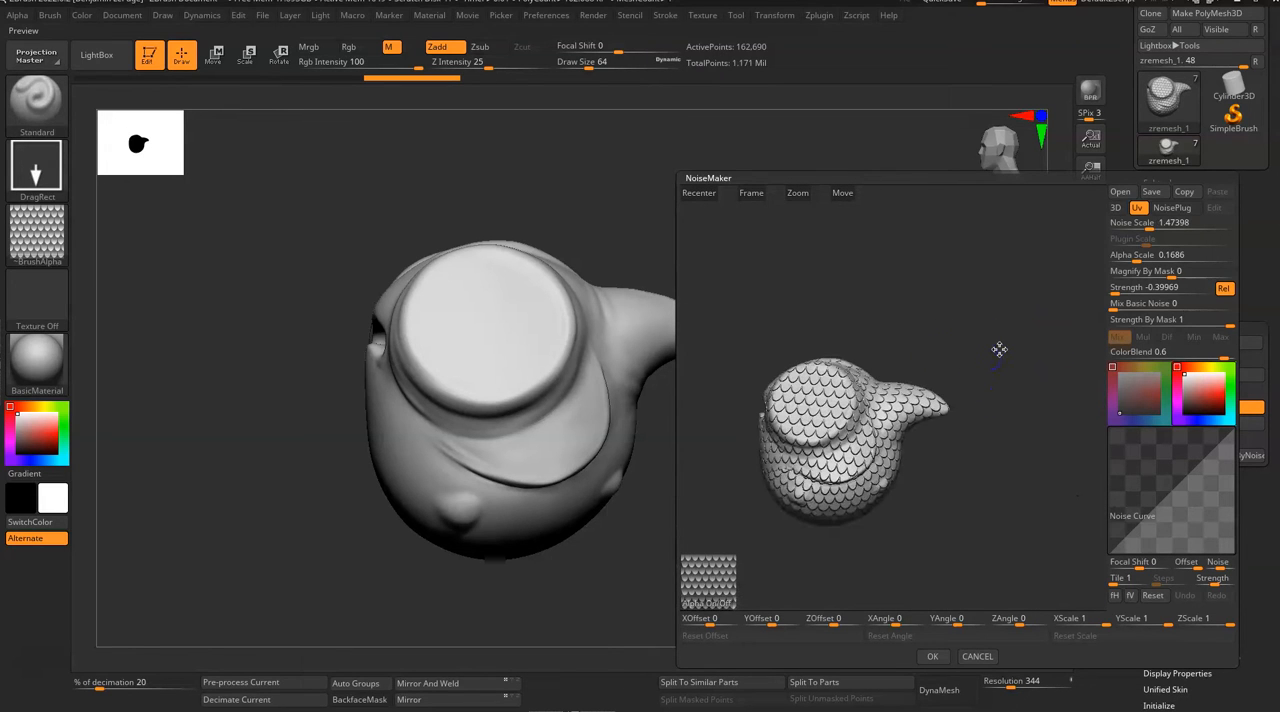
{"action": "left_click", "coordinate": [933, 657]}
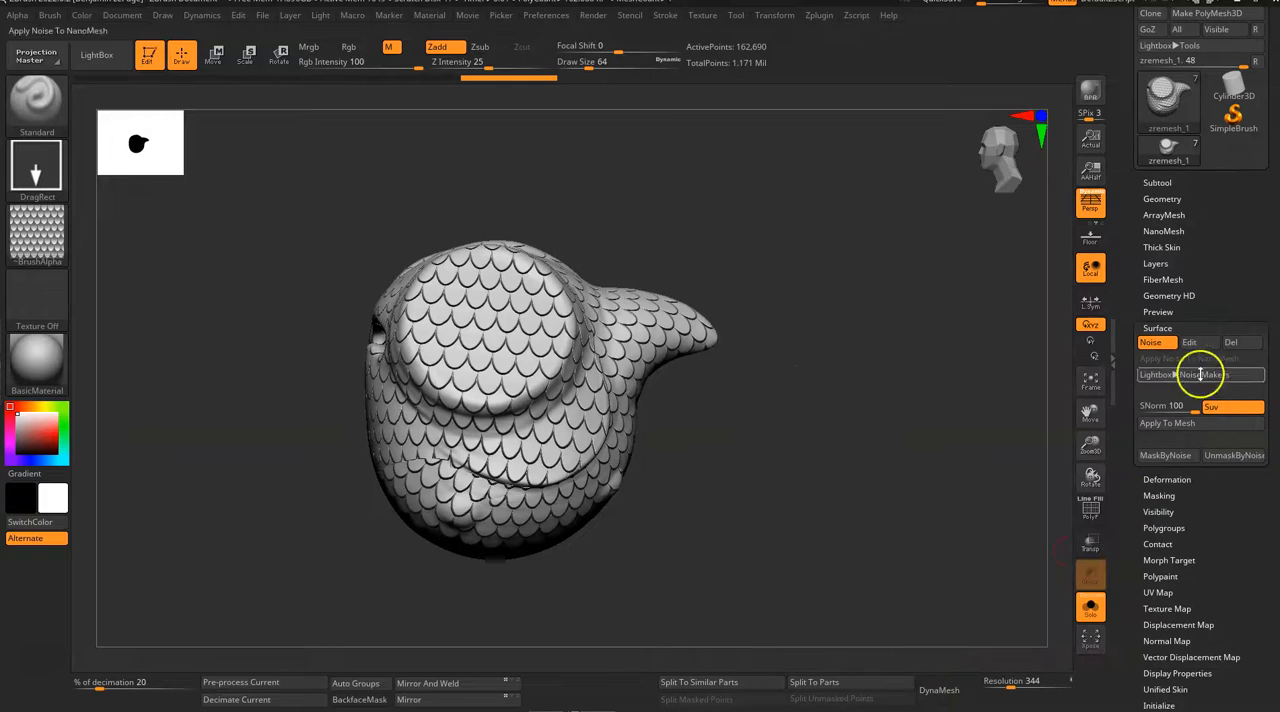
Step: Examine the scale noise over the eye, cheek, belly and tail of the fish body
{"action": "left_click_drag", "start_coordinate": [785, 405], "coordinate": [757, 424]}
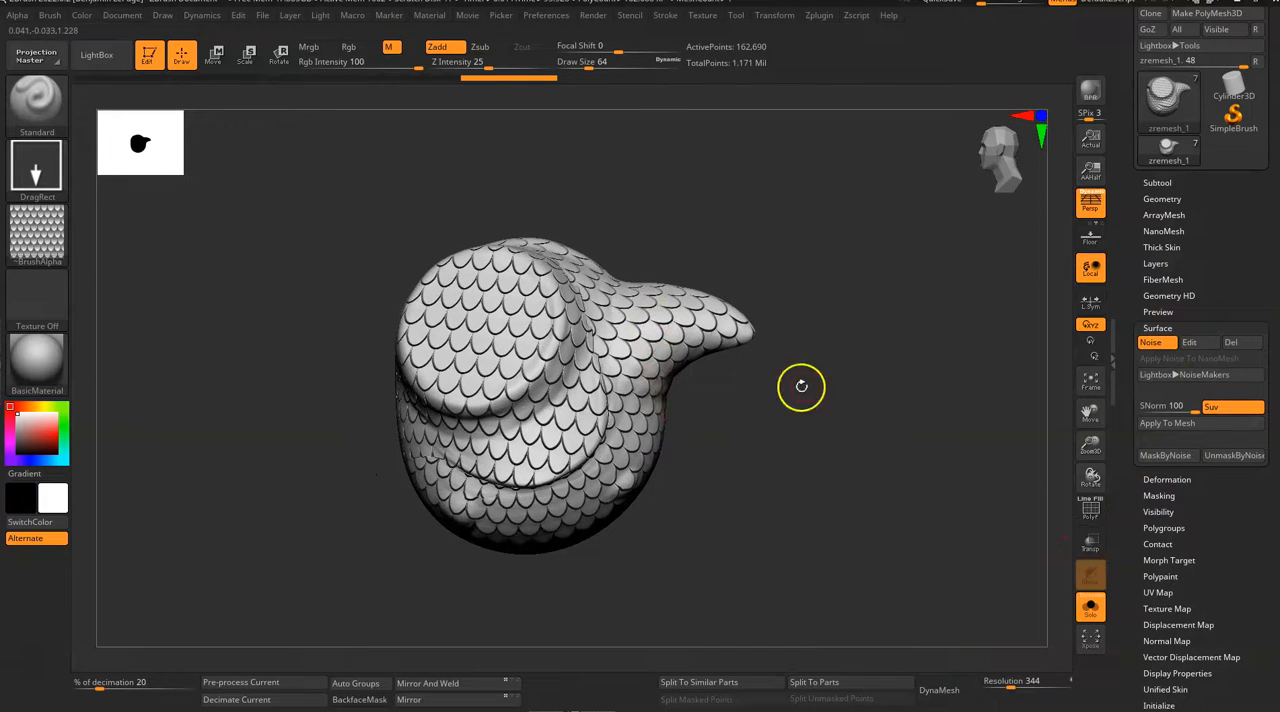
{"action": "left_click_drag", "start_coordinate": [801, 386], "coordinate": [786, 408]}
{"action": "left_click_drag", "start_coordinate": [831, 323], "coordinate": [889, 472]}
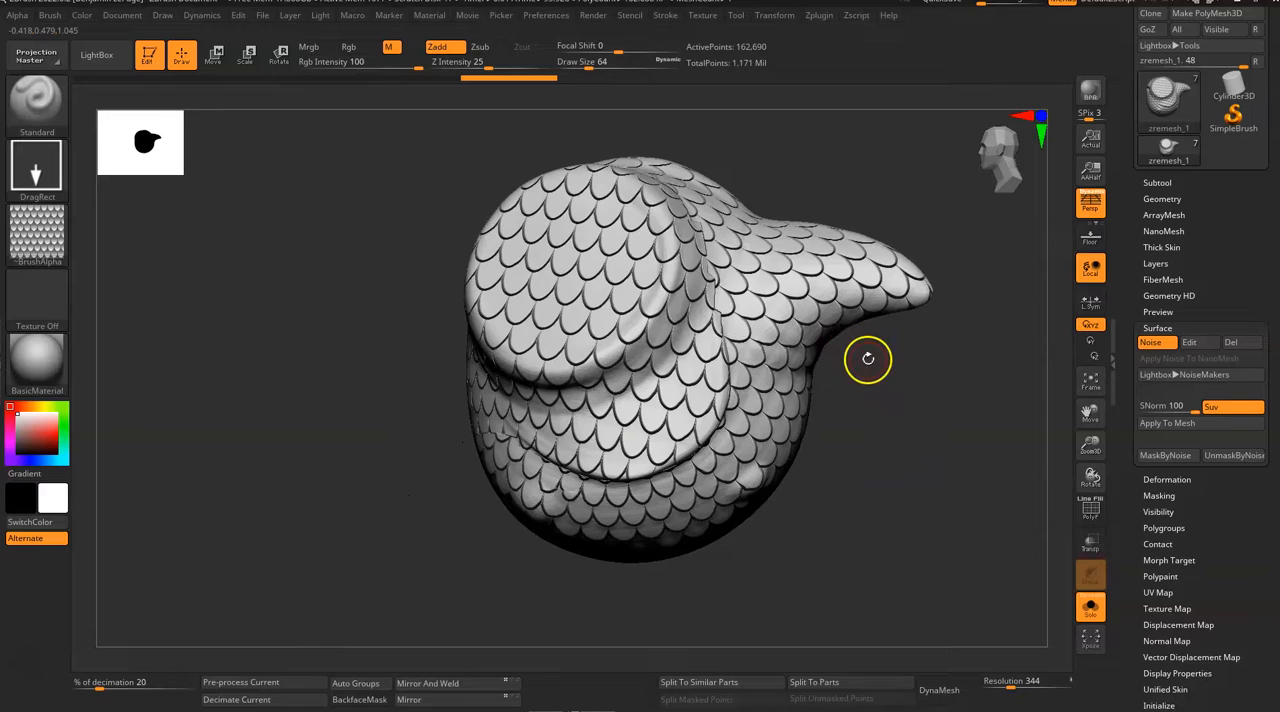
{"action": "left_click_drag", "start_coordinate": [871, 417], "coordinate": [896, 397]}
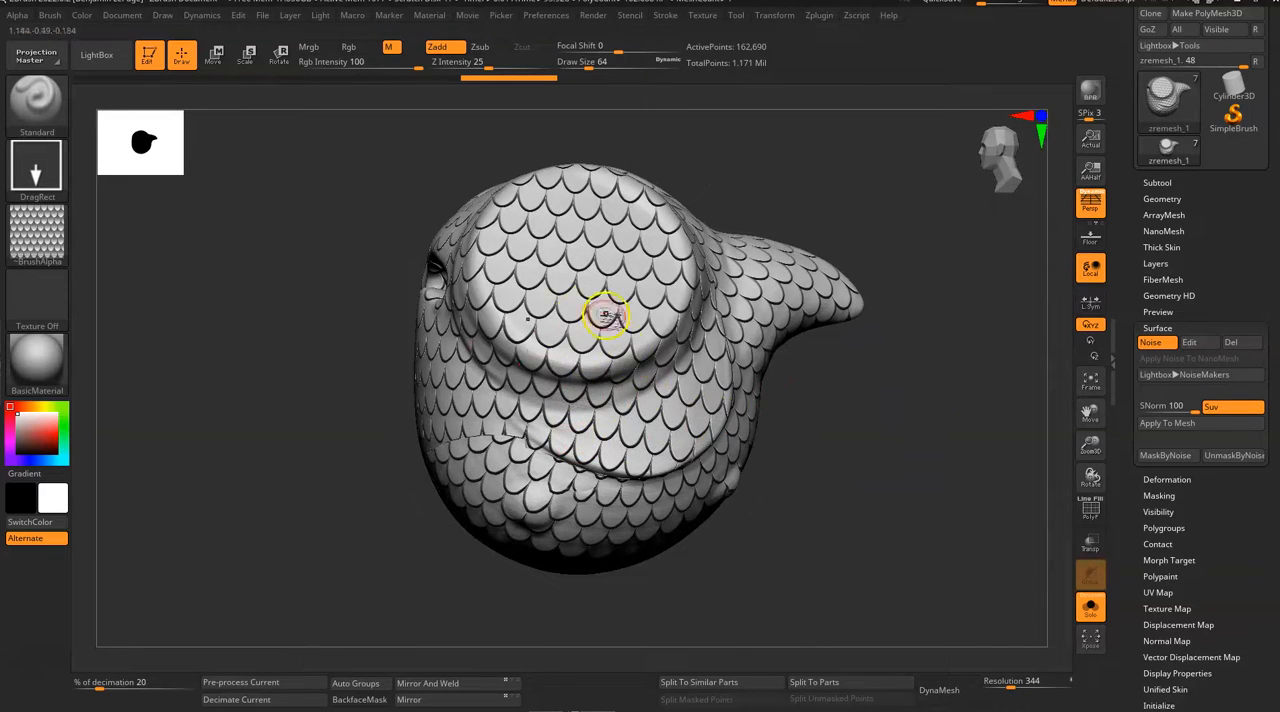
{"action": "mouse_move", "coordinate": [900, 371]}
{"action": "left_mouse_down"}
{"action": "mouse_move", "coordinate": [857, 374]}
{"action": "mouse_move", "coordinate": [871, 426]}
{"action": "mouse_move", "coordinate": [906, 379]}
{"action": "left_mouse_up"}
{"action": "mouse_move", "coordinate": [887, 320]}
{"action": "left_mouse_down"}
{"action": "mouse_move", "coordinate": [677, 277]}
{"action": "mouse_move", "coordinate": [871, 406]}
{"action": "mouse_move", "coordinate": [674, 386]}
{"action": "mouse_move", "coordinate": [715, 382]}
{"action": "left_mouse_up"}
Step: Enlarge the mask brush to a draw size of about 344 and mask the scales off the eye and gill cover
{"action": "key", "text": "space"}
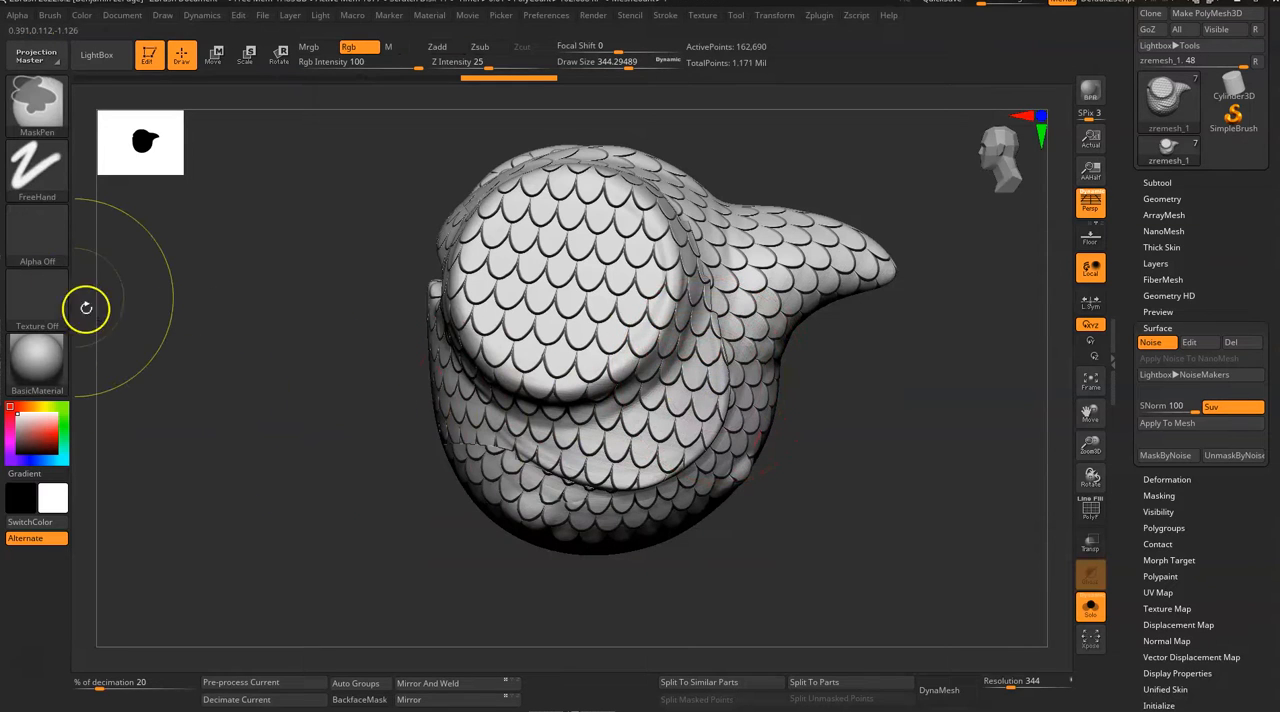
{"action": "mouse_move", "coordinate": [571, 314]}
{"action": "left_mouse_down", "text": "ctrl"}
{"action": "mouse_move", "coordinate": [571, 337]}
{"action": "mouse_move", "coordinate": [578, 318]}
{"action": "mouse_move", "coordinate": [526, 309]}
{"action": "mouse_move", "coordinate": [609, 263]}
{"action": "mouse_move", "coordinate": [509, 283]}
{"action": "left_mouse_up", "text": "ctrl"}
{"action": "left_click_drag", "start_coordinate": [350, 474], "coordinate": [462, 474]}
{"action": "mouse_move", "coordinate": [500, 248]}
{"action": "left_mouse_down", "text": "ctrl"}
{"action": "mouse_move", "coordinate": [428, 295]}
{"action": "mouse_move", "coordinate": [475, 273]}
{"action": "mouse_move", "coordinate": [400, 287]}
{"action": "mouse_move", "coordinate": [389, 371]}
{"action": "mouse_move", "coordinate": [506, 386]}
{"action": "mouse_move", "coordinate": [353, 452]}
{"action": "left_mouse_up", "text": "ctrl"}
{"action": "left_click_drag", "start_coordinate": [790, 464], "coordinate": [658, 462]}
{"action": "mouse_move", "coordinate": [540, 441]}
{"action": "left_mouse_down", "text": "ctrl"}
{"action": "mouse_move", "coordinate": [669, 429]}
{"action": "mouse_move", "coordinate": [692, 394]}
{"action": "left_mouse_up", "text": "ctrl"}
{"action": "left_click_drag", "start_coordinate": [892, 455], "coordinate": [836, 455]}
{"action": "left_click_drag", "start_coordinate": [685, 436], "coordinate": [625, 291], "text": "ctrl"}
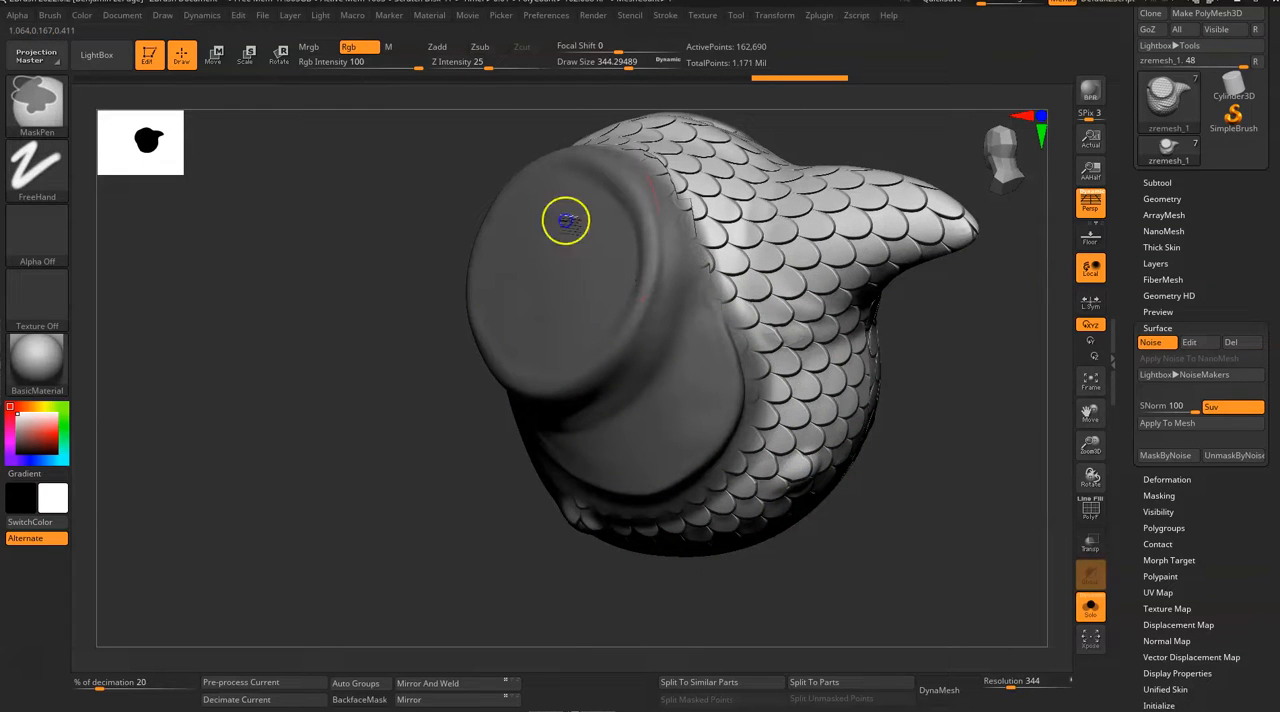
Step: Extend the mask over the remaining face and the front of the belly to hide the scales there
{"action": "mouse_move", "coordinate": [931, 411]}
{"action": "left_mouse_down"}
{"action": "mouse_move", "coordinate": [866, 340]}
{"action": "mouse_move", "coordinate": [703, 314]}
{"action": "left_mouse_up"}
{"action": "mouse_move", "coordinate": [925, 385]}
{"action": "left_mouse_down"}
{"action": "mouse_move", "coordinate": [877, 437]}
{"action": "mouse_move", "coordinate": [780, 440]}
{"action": "left_mouse_up"}
{"action": "left_click_drag", "start_coordinate": [551, 423], "coordinate": [409, 290], "text": "ctrl"}
{"action": "mouse_move", "coordinate": [294, 306]}
{"action": "left_mouse_down"}
{"action": "mouse_move", "coordinate": [566, 534]}
{"action": "mouse_move", "coordinate": [777, 566]}
{"action": "mouse_move", "coordinate": [719, 527]}
{"action": "mouse_move", "coordinate": [806, 384]}
{"action": "left_mouse_up"}
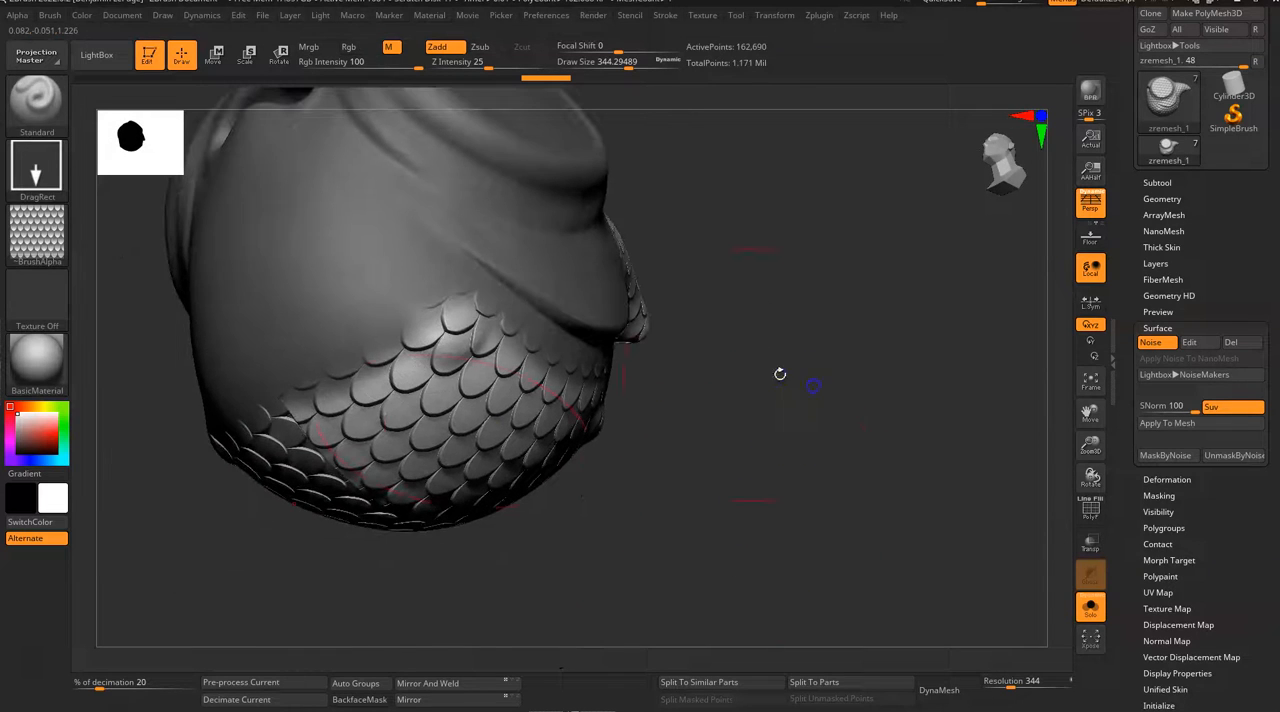
Step: Mask the lower belly and the area around the small fin bumps to clear the scales
{"action": "mouse_move", "coordinate": [289, 389]}
{"action": "left_mouse_down", "text": "ctrl"}
{"action": "mouse_move", "coordinate": [407, 503]}
{"action": "mouse_move", "coordinate": [397, 354]}
{"action": "mouse_move", "coordinate": [549, 466]}
{"action": "left_mouse_up", "text": "ctrl"}
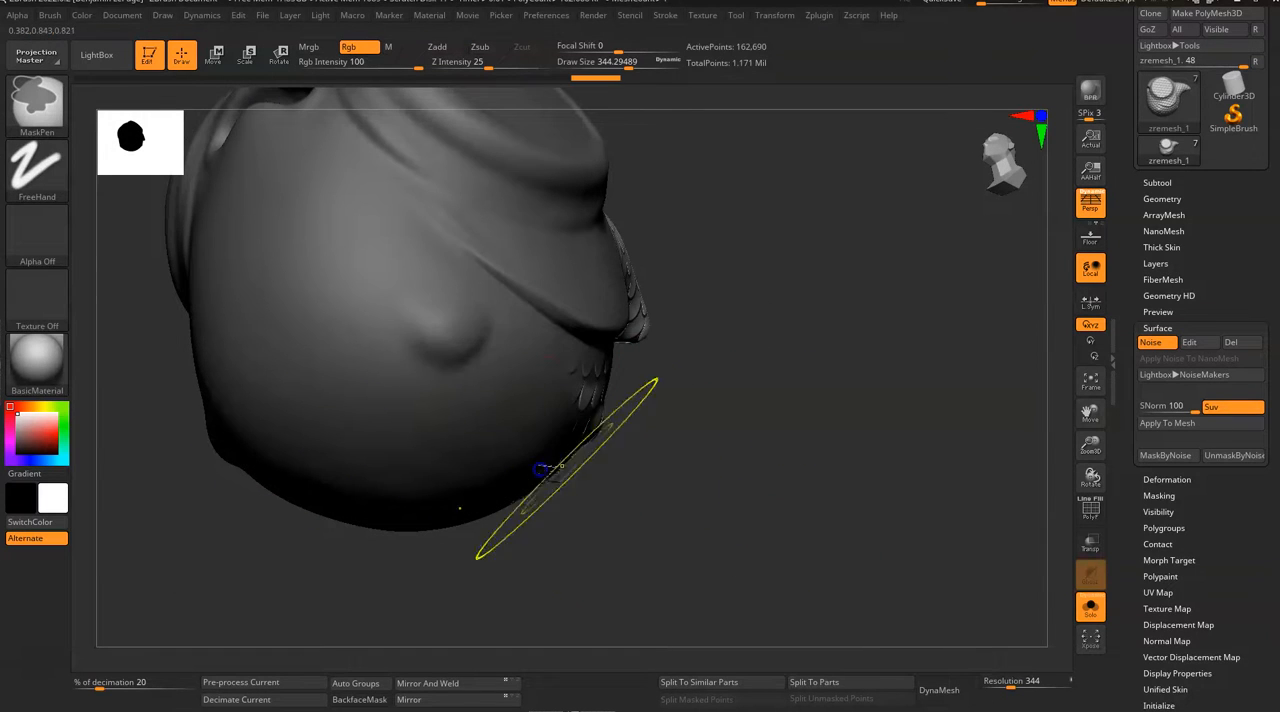
{"action": "left_click_drag", "start_coordinate": [800, 525], "coordinate": [663, 511]}
{"action": "mouse_move", "coordinate": [336, 410]}
{"action": "left_mouse_down", "text": "ctrl"}
{"action": "mouse_move", "coordinate": [531, 434]}
{"action": "mouse_move", "coordinate": [632, 472]}
{"action": "left_mouse_up", "text": "ctrl"}
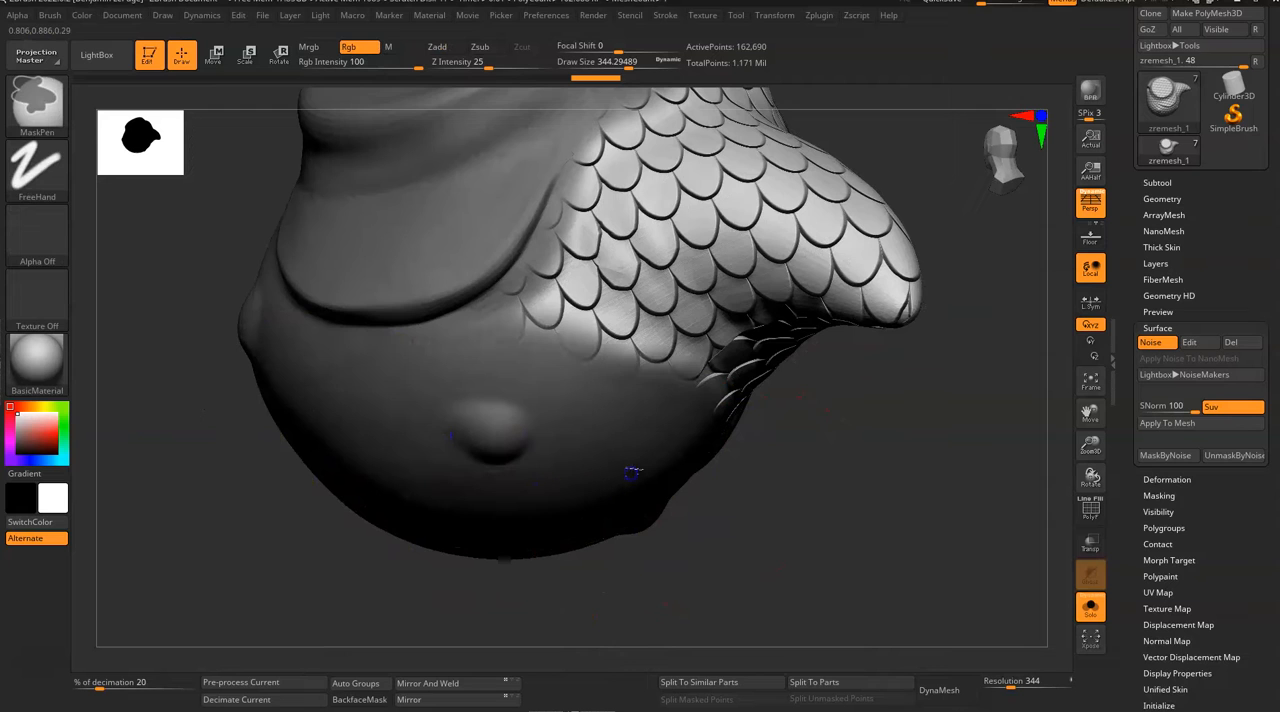
{"action": "left_click_drag", "start_coordinate": [722, 570], "coordinate": [686, 574]}
{"action": "left_click_drag", "start_coordinate": [460, 330], "coordinate": [429, 363], "text": "ctrl"}
{"action": "left_click_drag", "start_coordinate": [745, 575], "coordinate": [747, 531]}
Step: Reduce the mask brush to a draw size of about 167 and mask the underside between belly and tail
{"action": "key", "text": "space"}
{"action": "left_click_drag", "start_coordinate": [686, 407], "coordinate": [664, 408]}
{"action": "left_click_drag", "start_coordinate": [778, 422], "coordinate": [752, 457]}
{"action": "mouse_move", "coordinate": [790, 342]}
{"action": "left_mouse_down", "text": "ctrl"}
{"action": "mouse_move", "coordinate": [720, 394]}
{"action": "mouse_move", "coordinate": [611, 429]}
{"action": "left_mouse_up", "text": "ctrl"}
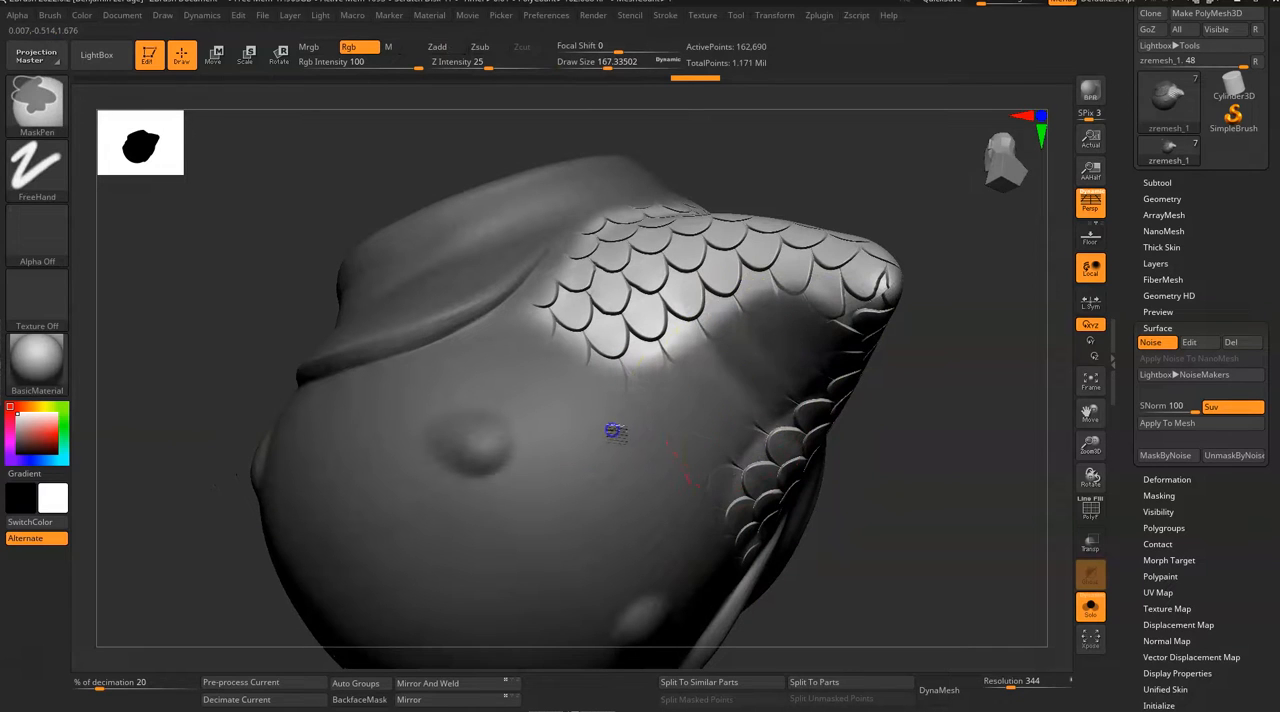
{"action": "left_click_drag", "start_coordinate": [783, 355], "coordinate": [535, 388], "text": "ctrl"}
{"action": "mouse_move", "coordinate": [945, 470]}
{"action": "left_mouse_down"}
{"action": "mouse_move", "coordinate": [931, 500]}
{"action": "mouse_move", "coordinate": [778, 520]}
{"action": "left_mouse_up"}
{"action": "left_click_drag", "start_coordinate": [813, 197], "coordinate": [862, 206]}
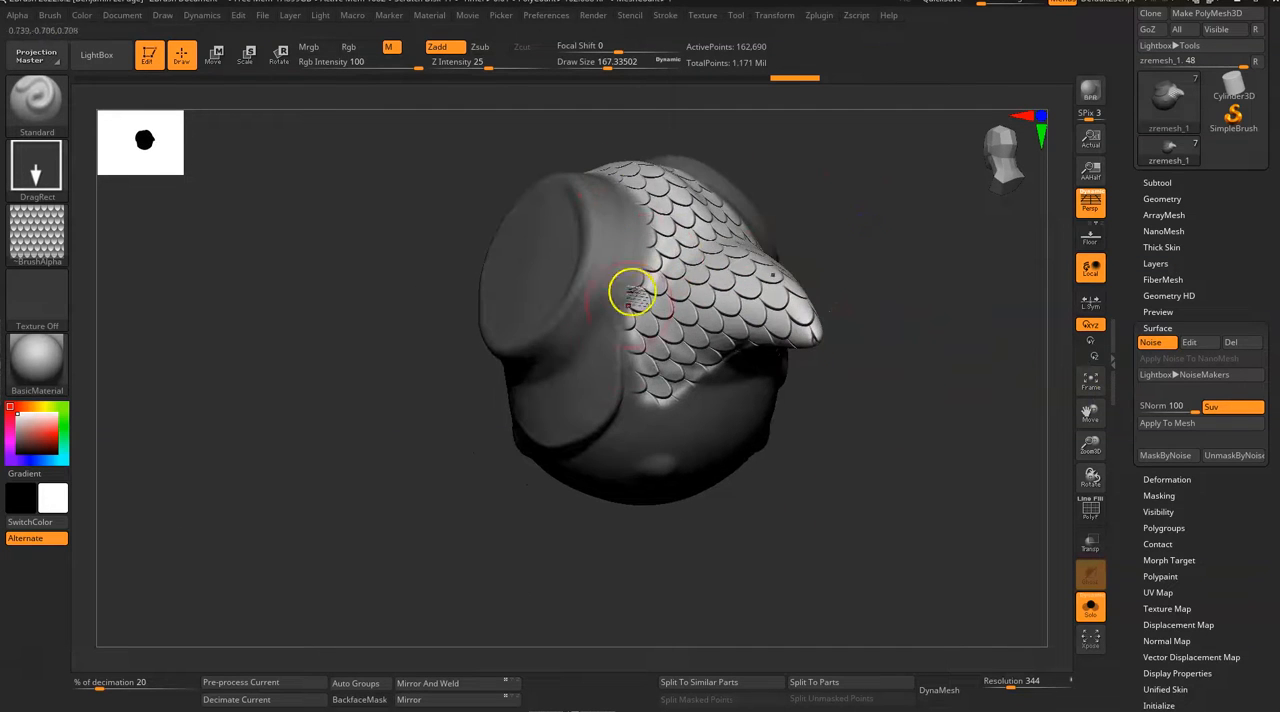
Step: Apply the scale noise to the mesh and inspect the scale edges near the tail up close
{"action": "left_click_drag", "start_coordinate": [874, 364], "coordinate": [871, 450]}
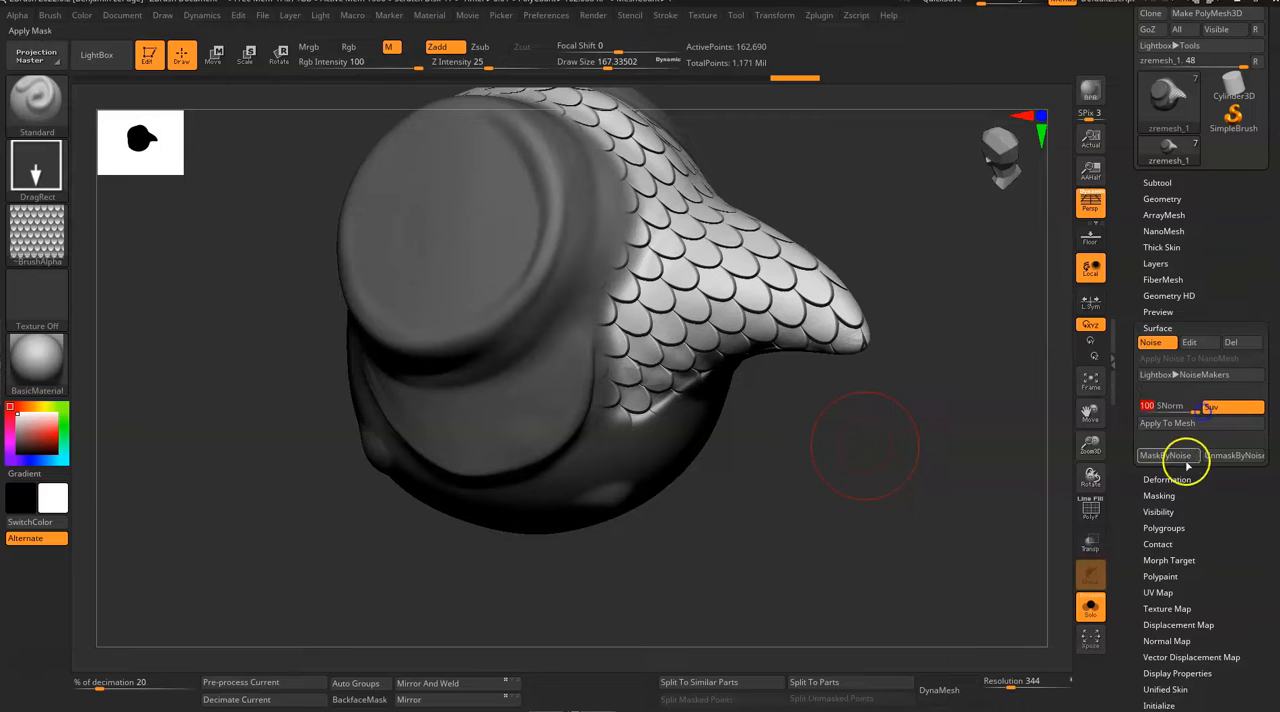
{"action": "left_click", "coordinate": [1175, 424]}
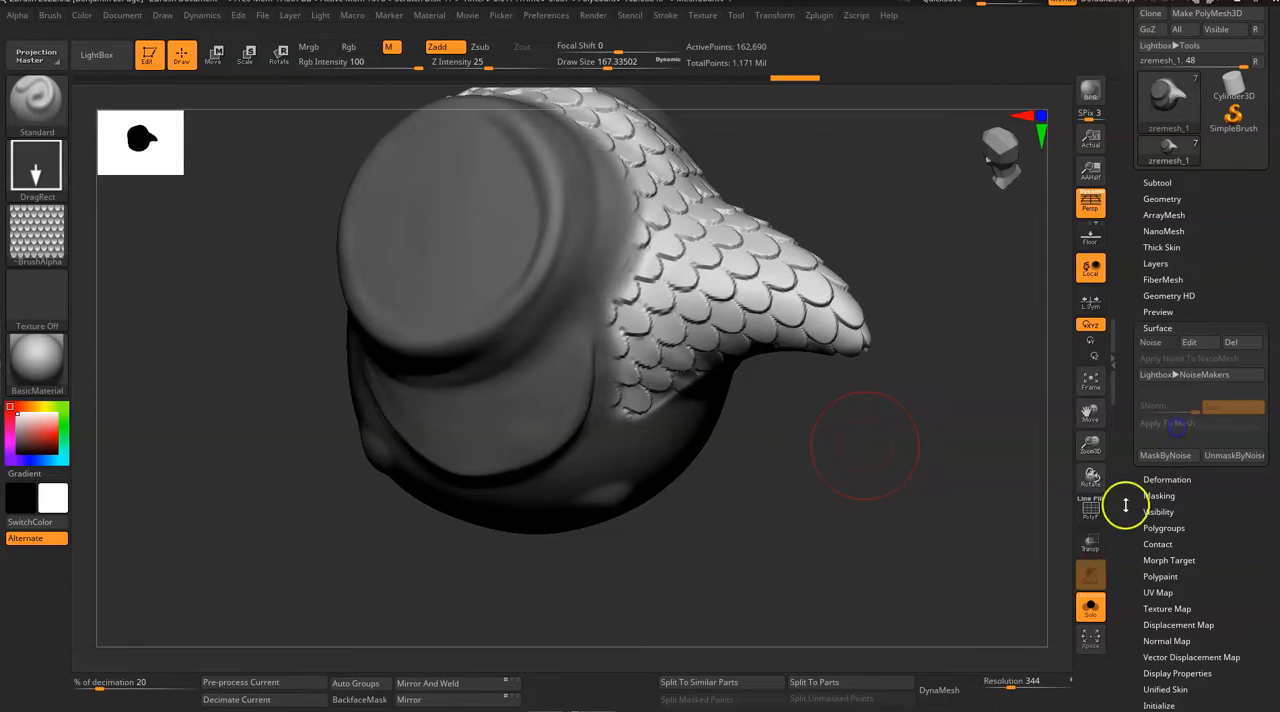
{"action": "left_click_drag", "start_coordinate": [852, 517], "coordinate": [846, 499]}
{"action": "left_click_drag", "start_coordinate": [905, 262], "coordinate": [883, 447]}
{"action": "left_click_drag", "start_coordinate": [797, 457], "coordinate": [777, 403]}
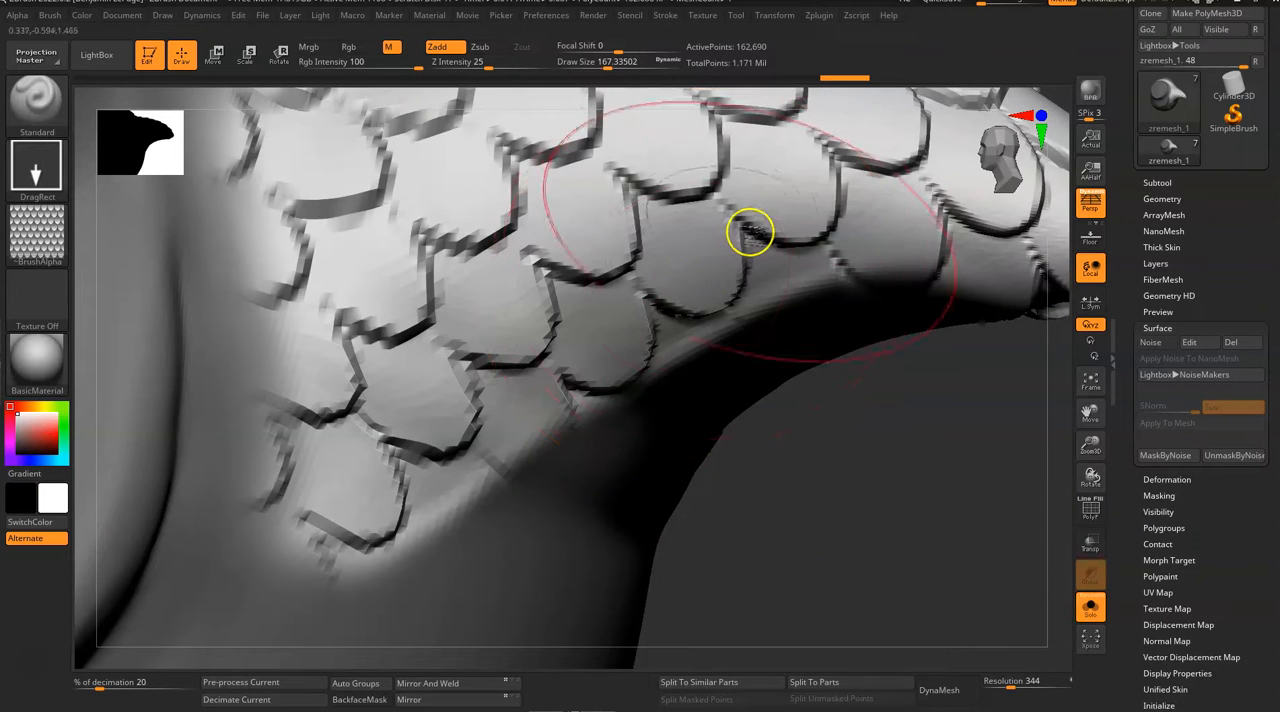
Step: Undo applying the noise to the mesh and try to subdivide the masked fish body
{"action": "key", "text": "ctrl"}
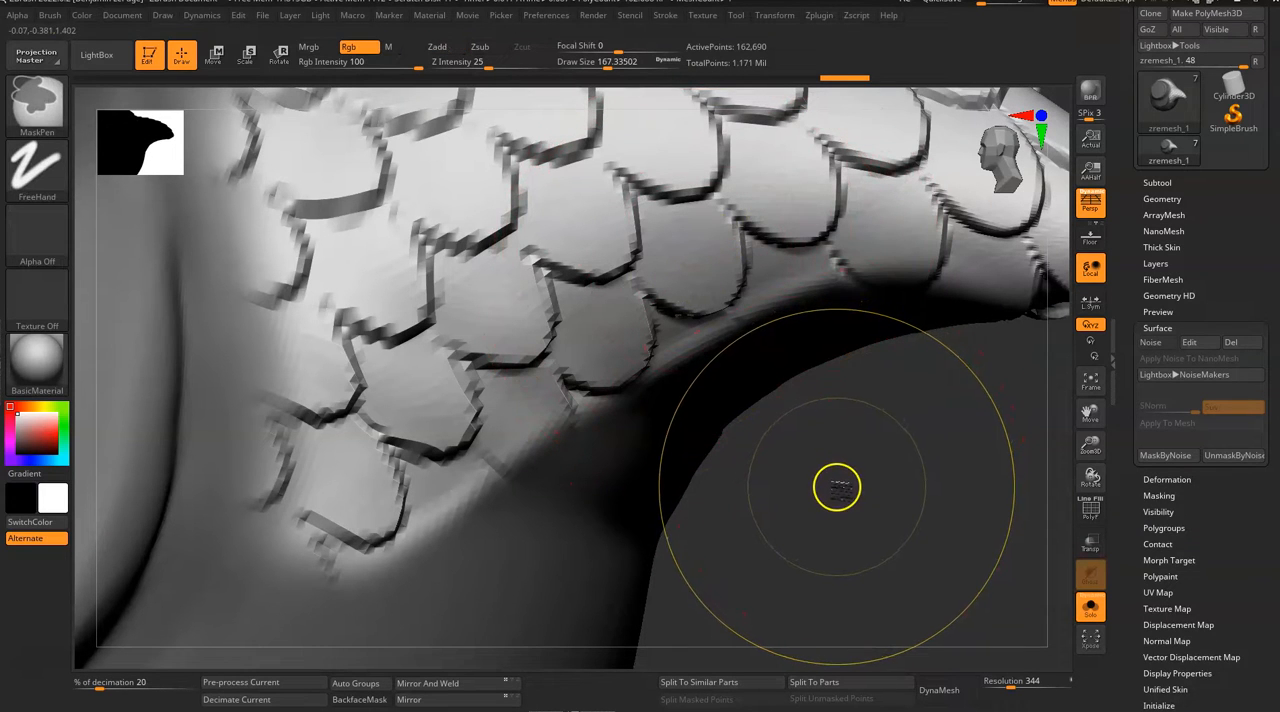
{"action": "left_click_drag", "start_coordinate": [856, 523], "coordinate": [838, 508]}
{"action": "key", "text": "ctrl"}
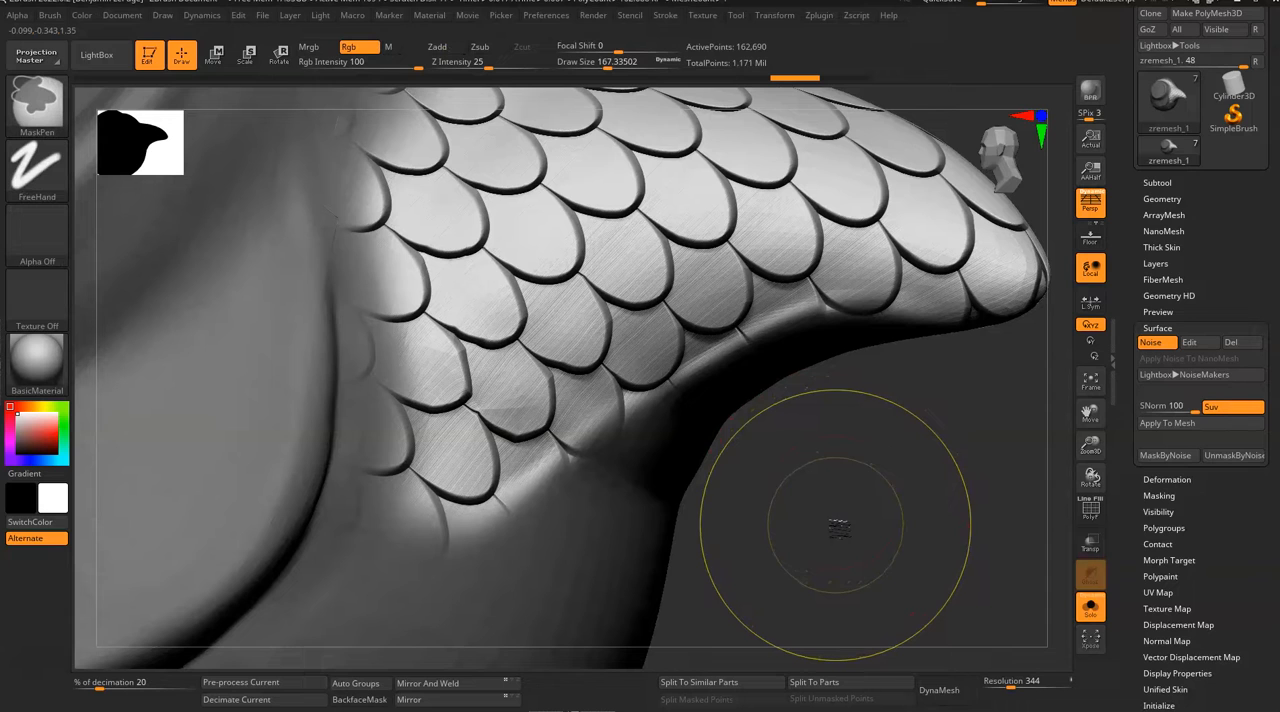
{"action": "left_click", "coordinate": [838, 527], "text": "ctrl"}
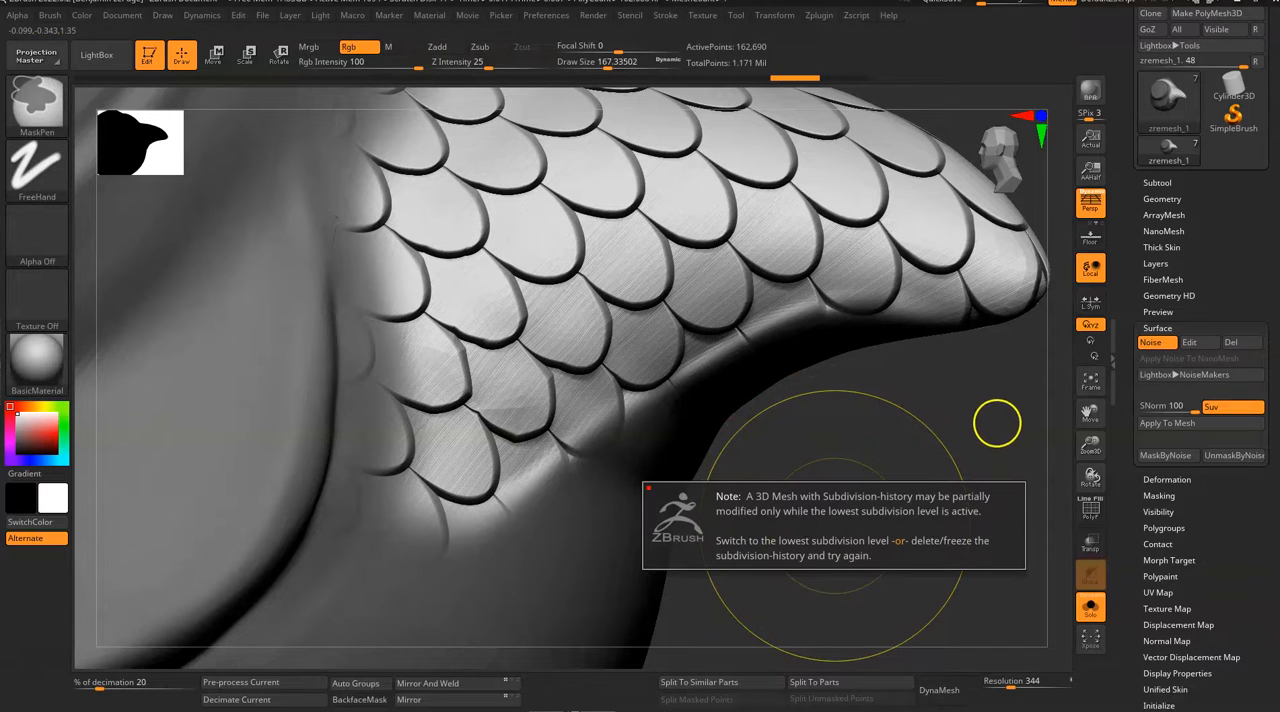
Step: Apply the fish scale surface noise to the masked fish body mesh at its current resolution
{"action": "mouse_move", "coordinate": [986, 429]}
{"action": "left_mouse_down"}
{"action": "mouse_move", "coordinate": [951, 434]}
{"action": "mouse_move", "coordinate": [1100, 331]}
{"action": "left_mouse_up"}
{"action": "left_click_drag", "start_coordinate": [878, 473], "coordinate": [944, 460]}
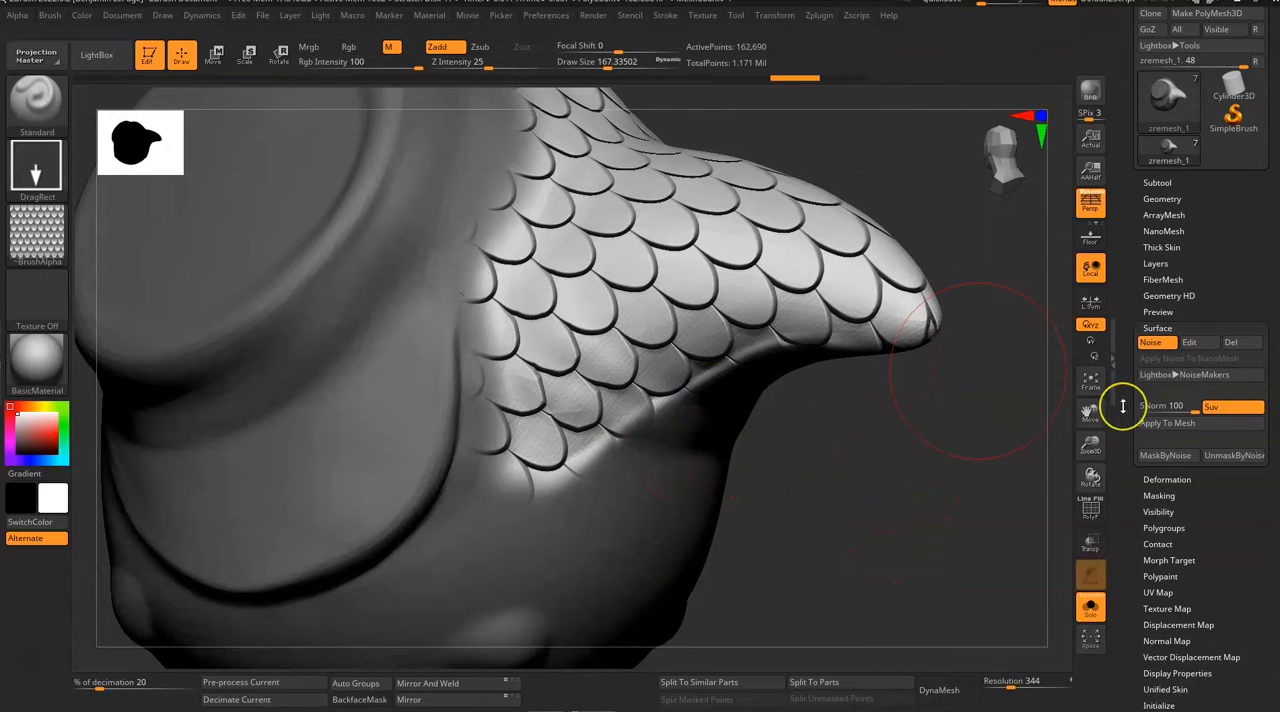
{"action": "left_click_drag", "start_coordinate": [887, 477], "coordinate": [883, 469]}
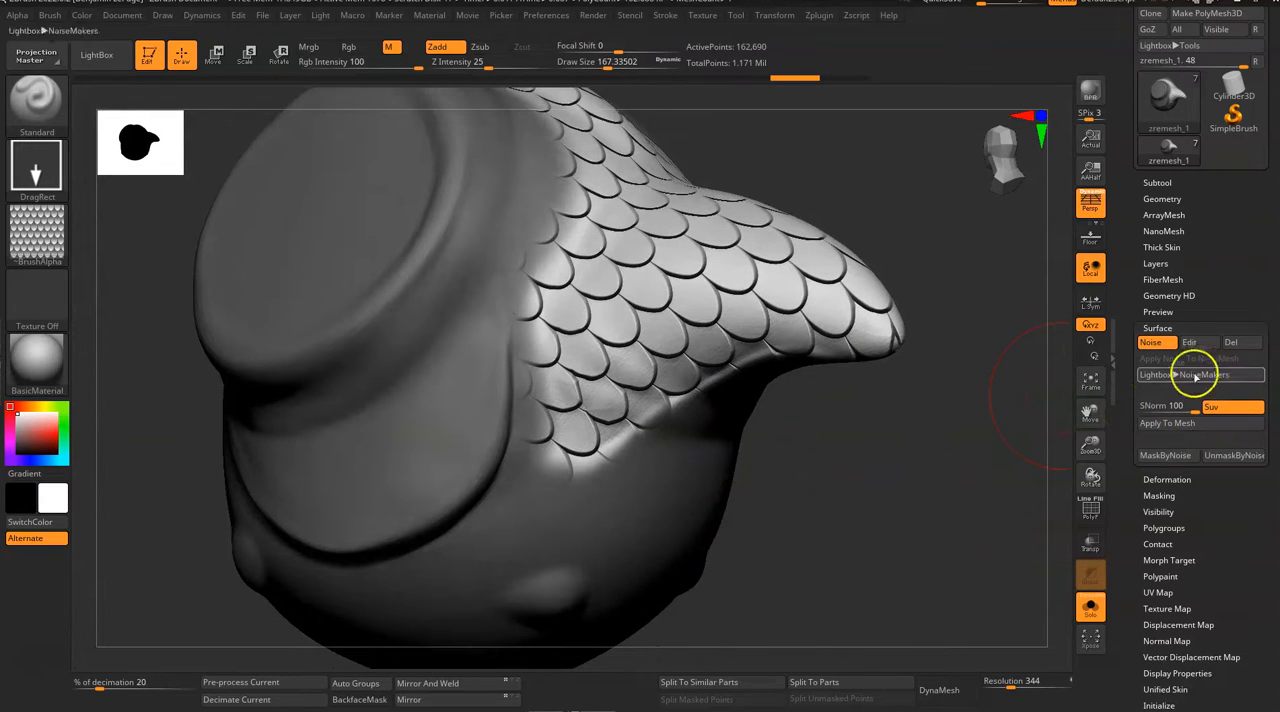
{"action": "left_click", "coordinate": [1174, 423]}
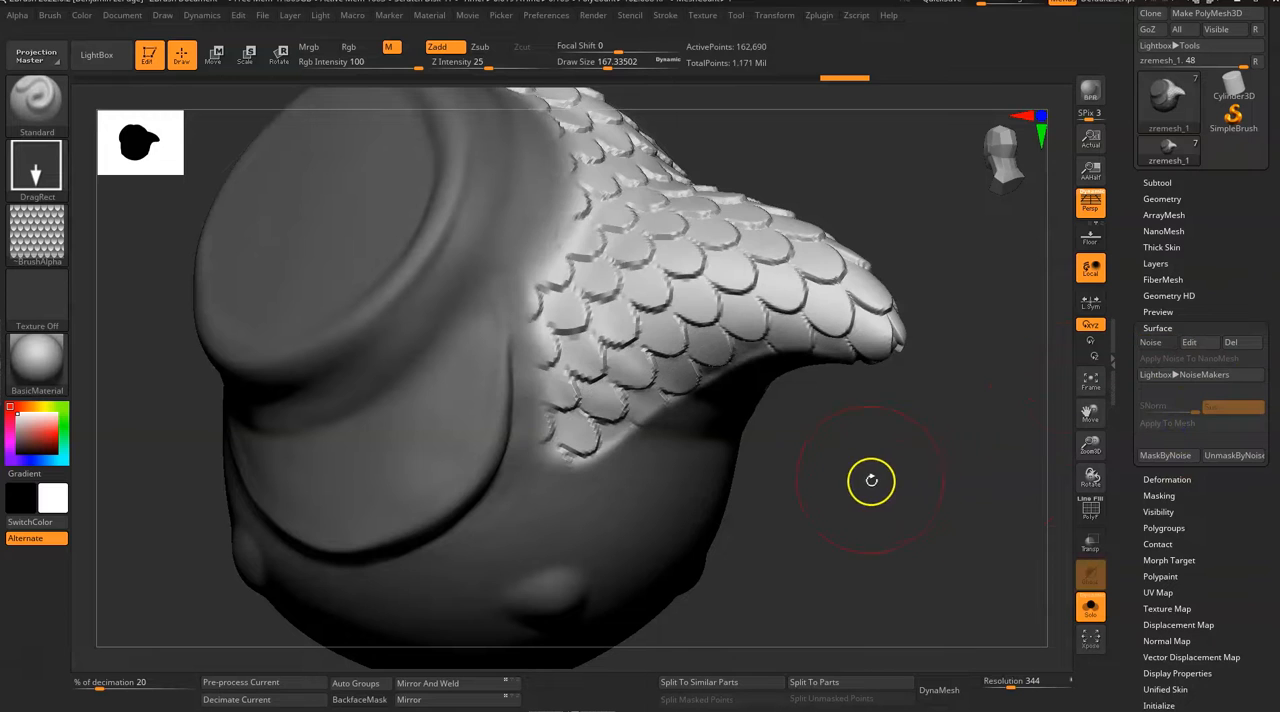
Step: Clear the mask, reduce the draw size to about 68 and smooth the ragged scale edges along the underside near the tail
{"action": "mouse_move", "coordinate": [877, 466]}
{"action": "left_mouse_down", "text": "ctrl"}
{"action": "mouse_move", "coordinate": [874, 489]}
{"action": "mouse_move", "coordinate": [846, 449]}
{"action": "mouse_move", "coordinate": [884, 462]}
{"action": "left_mouse_up", "text": "ctrl"}
{"action": "key", "text": "space"}
{"action": "left_click_drag", "start_coordinate": [666, 409], "coordinate": [643, 408]}
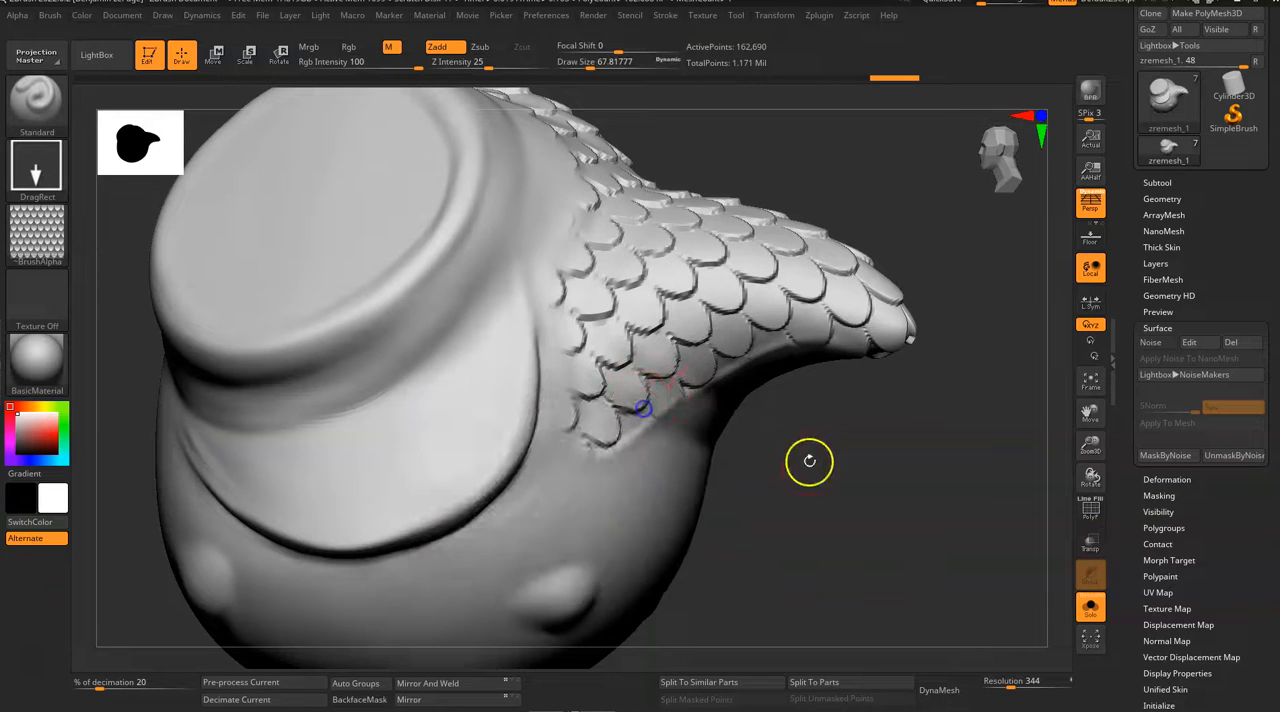
{"action": "left_click_drag", "start_coordinate": [809, 461], "coordinate": [791, 470]}
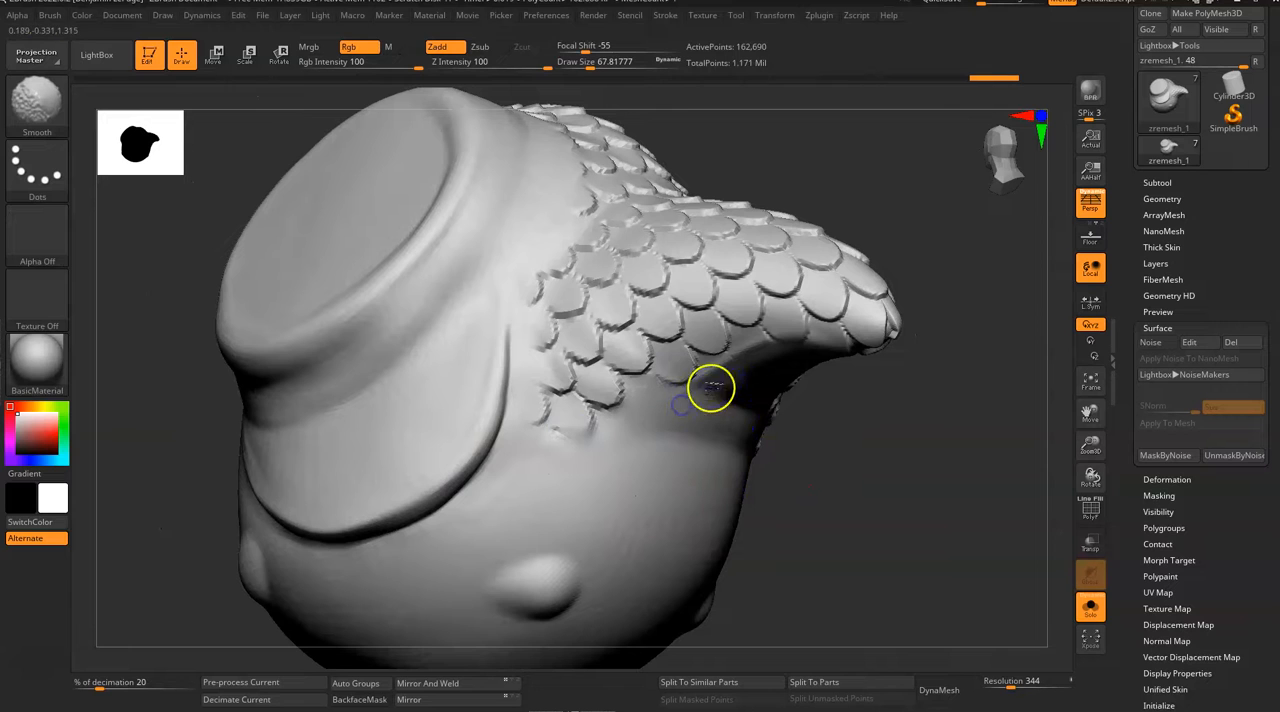
{"action": "left_click_drag", "start_coordinate": [803, 403], "coordinate": [849, 363]}
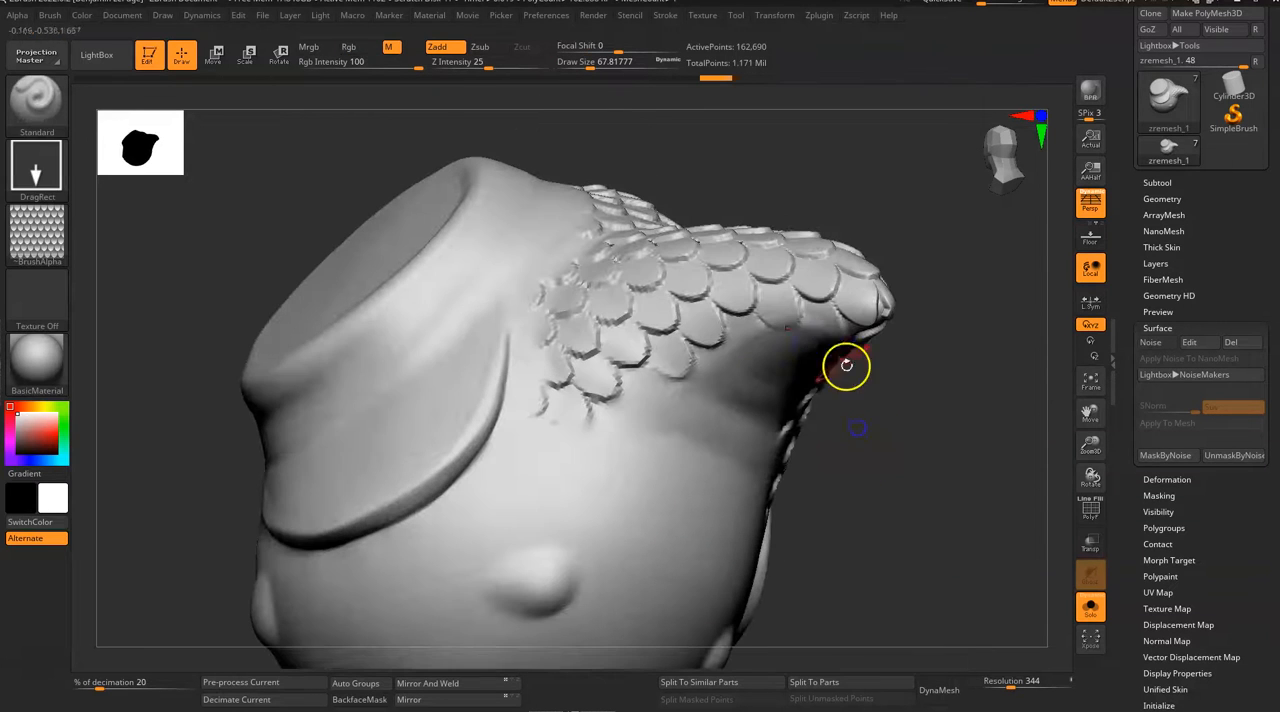
Step: Smooth the outer edge of the scale patch below the slot-shaped recess in the body
{"action": "mouse_move", "coordinate": [779, 340]}
{"action": "left_mouse_down"}
{"action": "mouse_move", "coordinate": [1004, 333]}
{"action": "mouse_move", "coordinate": [954, 394]}
{"action": "mouse_move", "coordinate": [911, 486]}
{"action": "mouse_move", "coordinate": [932, 452]}
{"action": "mouse_move", "coordinate": [943, 314]}
{"action": "mouse_move", "coordinate": [891, 337]}
{"action": "mouse_move", "coordinate": [863, 163]}
{"action": "mouse_move", "coordinate": [890, 291]}
{"action": "mouse_move", "coordinate": [874, 346]}
{"action": "mouse_move", "coordinate": [430, 333]}
{"action": "left_mouse_up"}
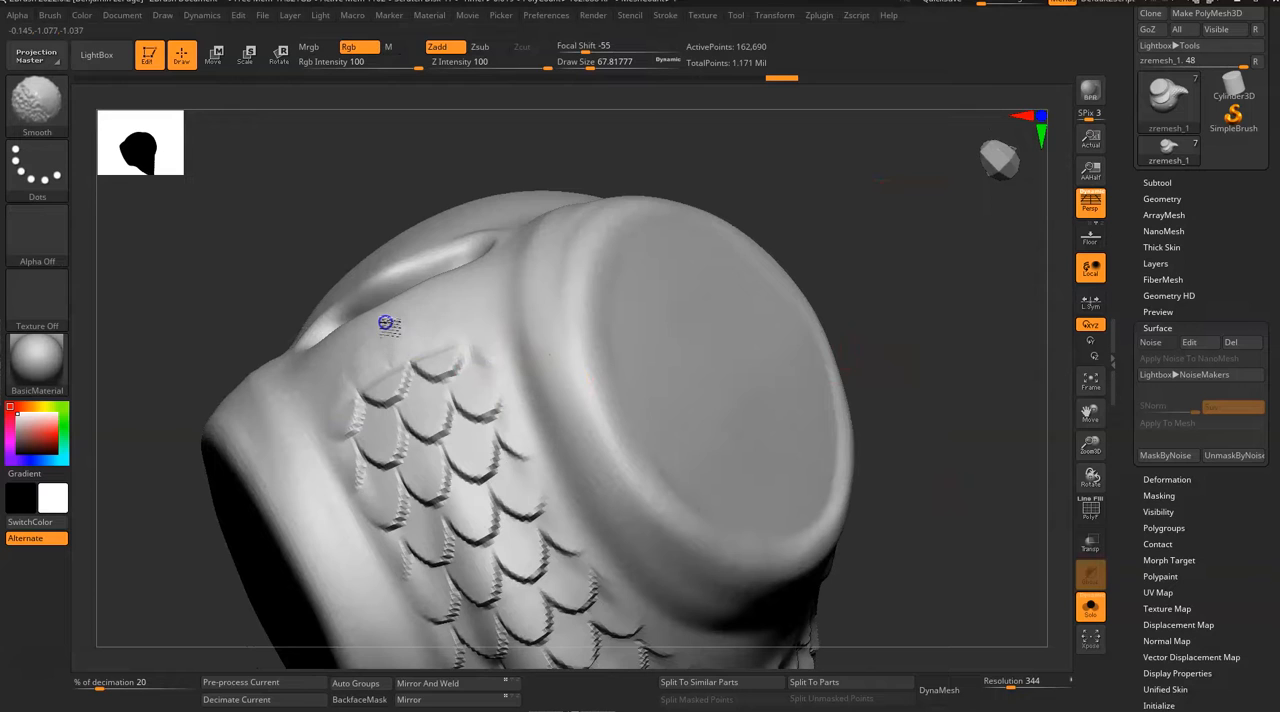
{"action": "left_click_drag", "start_coordinate": [377, 364], "coordinate": [388, 338], "text": "shift"}
{"action": "mouse_move", "coordinate": [866, 270]}
{"action": "left_mouse_down"}
{"action": "mouse_move", "coordinate": [897, 281]}
{"action": "mouse_move", "coordinate": [890, 291]}
{"action": "left_mouse_up"}
{"action": "left_click_drag", "start_coordinate": [322, 402], "coordinate": [297, 393], "text": "shift"}
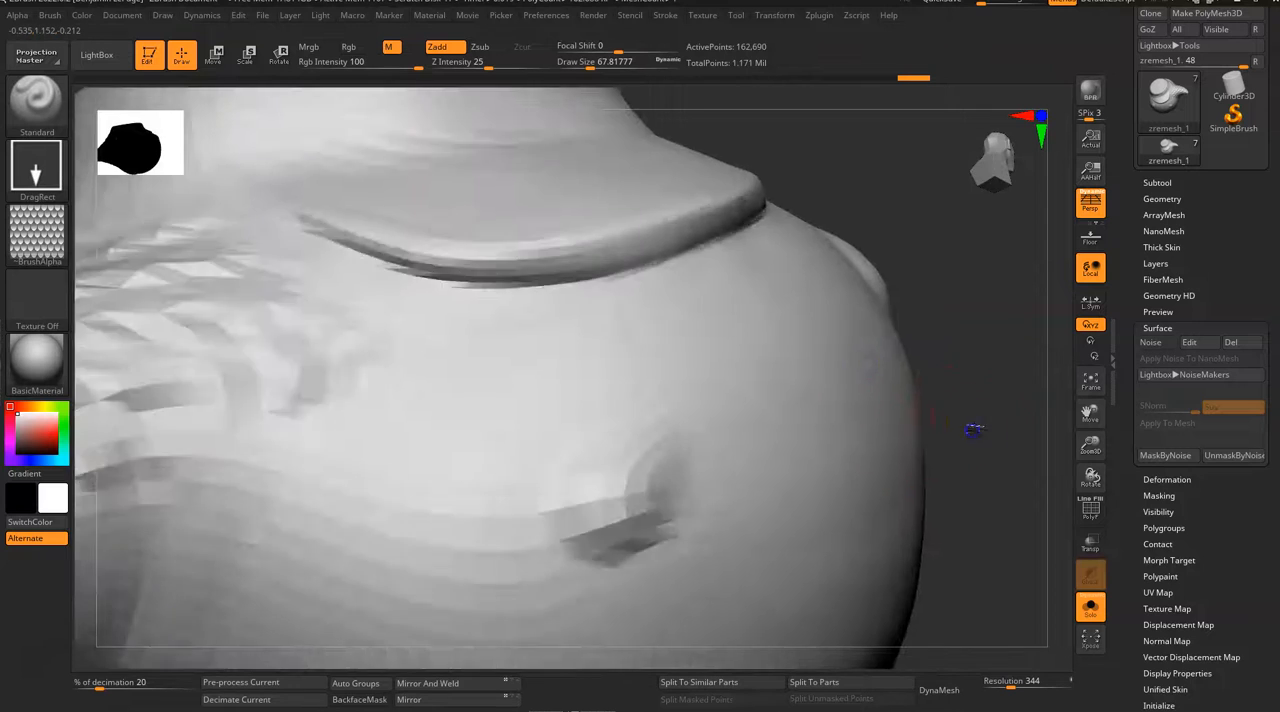
Step: Examine the applied scales and the smooth areas around the fish body from several angles
{"action": "left_click_drag", "start_coordinate": [973, 430], "coordinate": [829, 419], "text": "alt"}
{"action": "left_click_drag", "start_coordinate": [829, 419], "coordinate": [856, 468]}
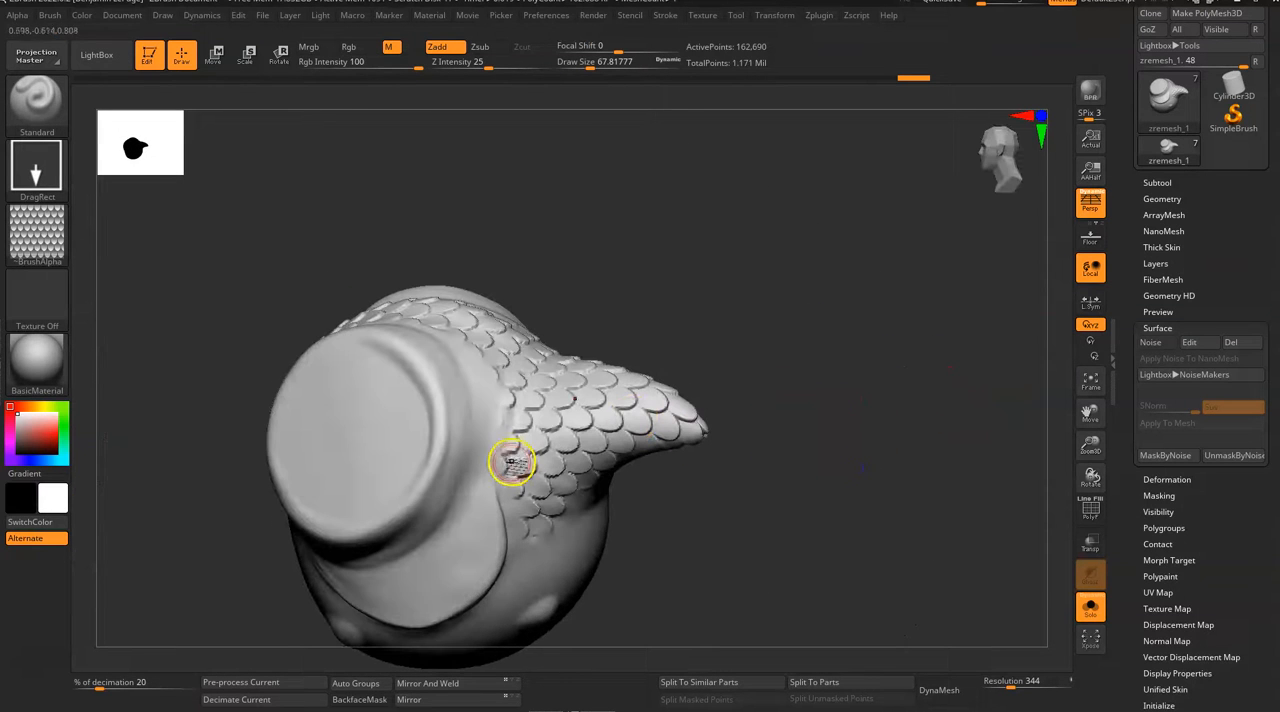
{"action": "mouse_move", "coordinate": [745, 452]}
{"action": "left_mouse_down"}
{"action": "mouse_move", "coordinate": [777, 440]}
{"action": "mouse_move", "coordinate": [792, 491]}
{"action": "left_mouse_up"}
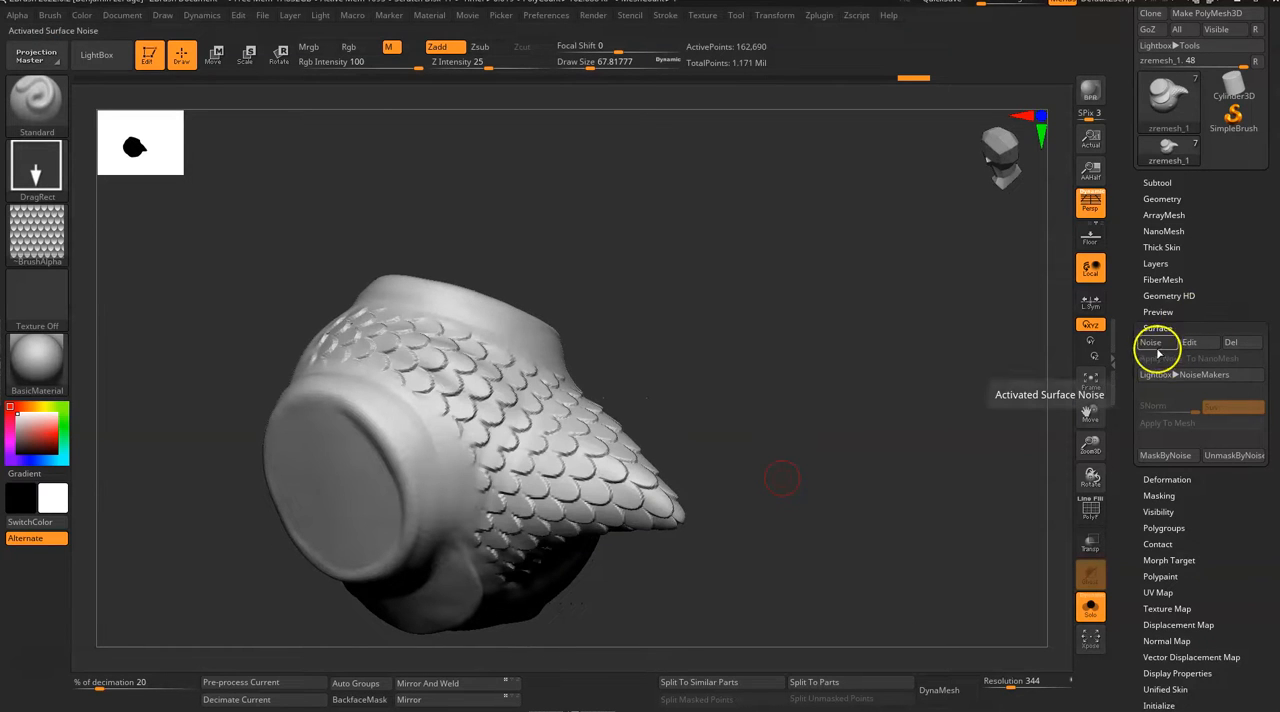
{"action": "mouse_move", "coordinate": [791, 455]}
{"action": "left_mouse_down"}
{"action": "mouse_move", "coordinate": [808, 423]}
{"action": "mouse_move", "coordinate": [797, 422]}
{"action": "mouse_move", "coordinate": [837, 434]}
{"action": "left_mouse_up"}
{"action": "mouse_move", "coordinate": [784, 538]}
{"action": "left_mouse_down"}
{"action": "mouse_move", "coordinate": [816, 532]}
{"action": "mouse_move", "coordinate": [723, 437]}
{"action": "left_mouse_up"}
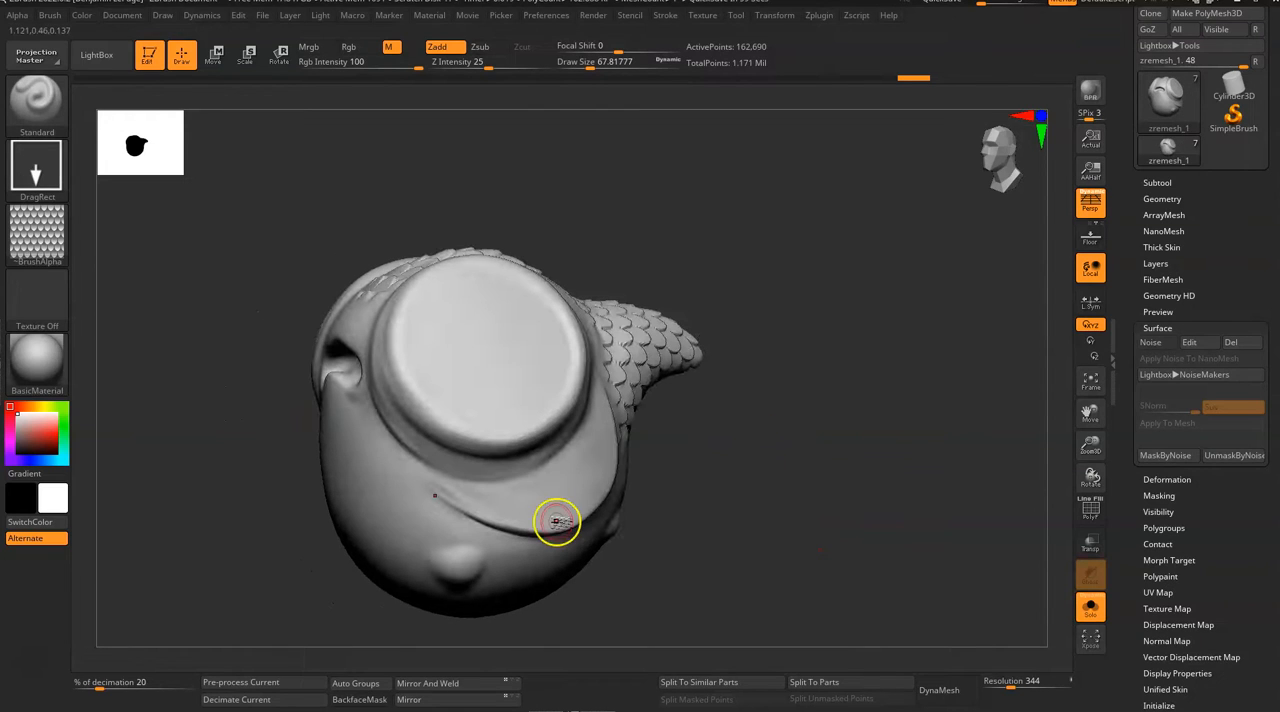